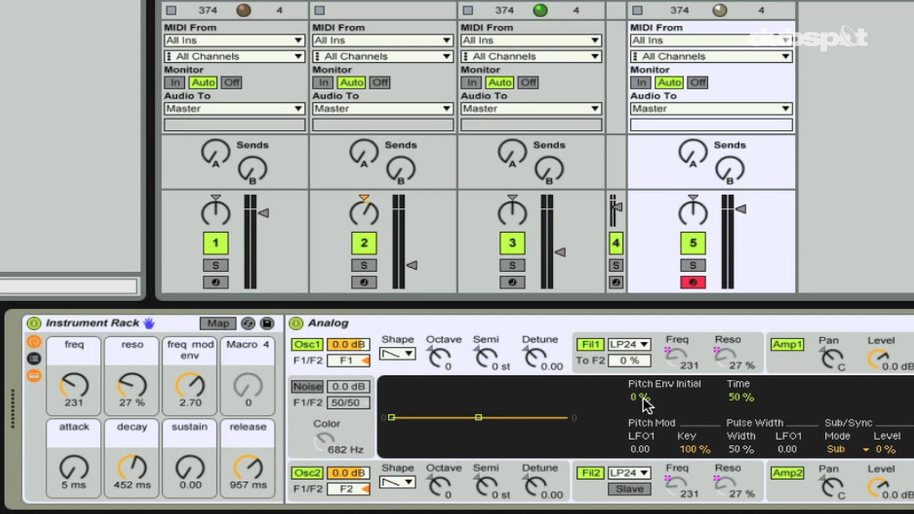
- Set Analog's pitch envelope to 100% initial and 14% time, then play and raise the freq macro to 244
mouse_move(642, 406)
mouse_down()
mouse_move(638, 398)
mouse_move(645, 401)
mouse_up()
drag(737, 398, 737, 410)
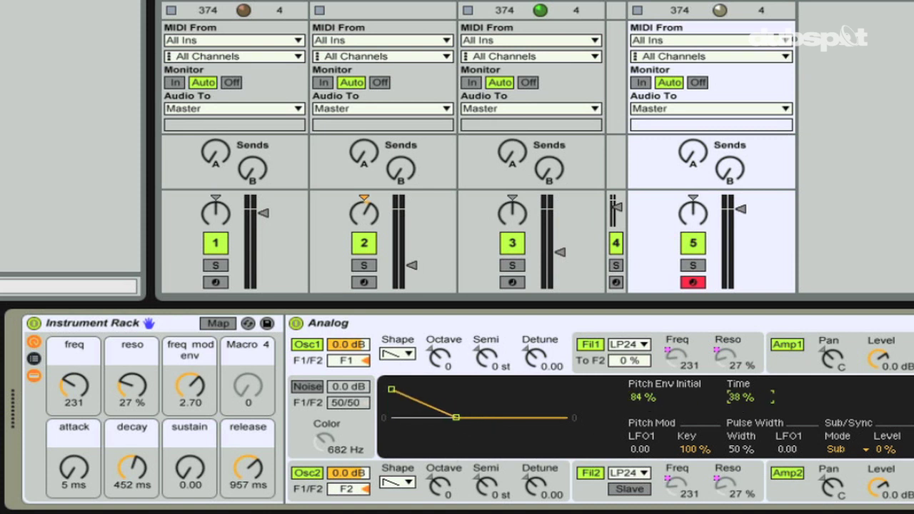
click(783, 356)
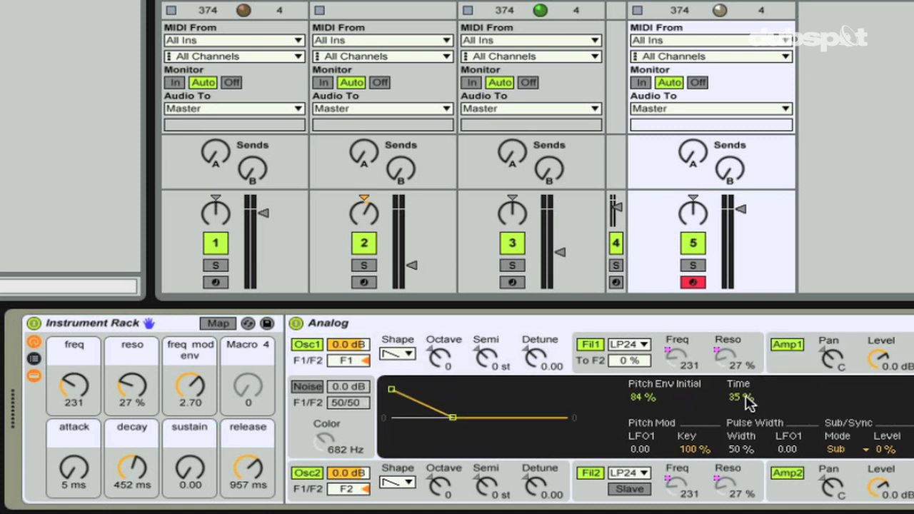
drag(748, 403, 748, 412)
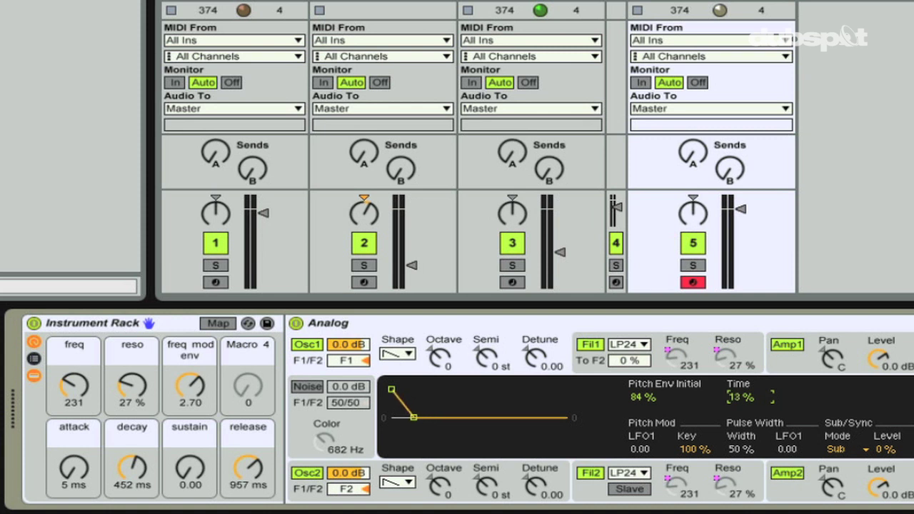
drag(651, 405, 651, 394)
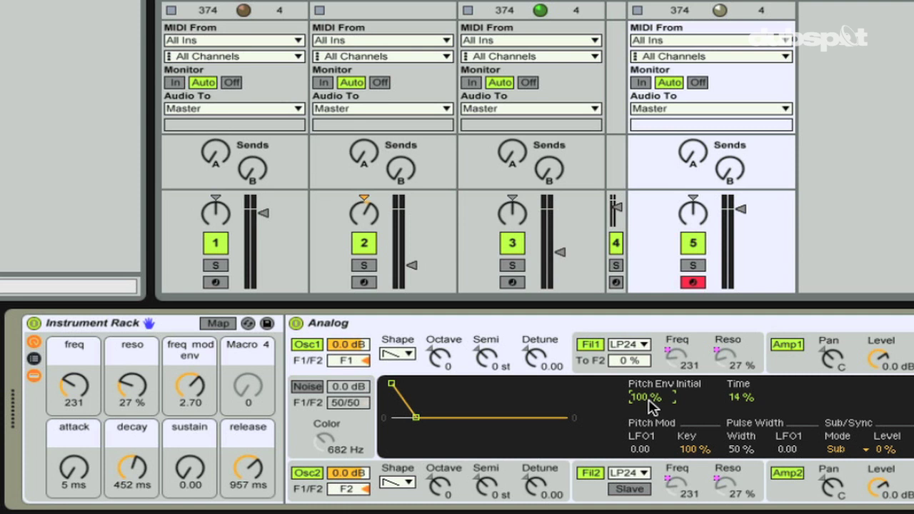
key(space)
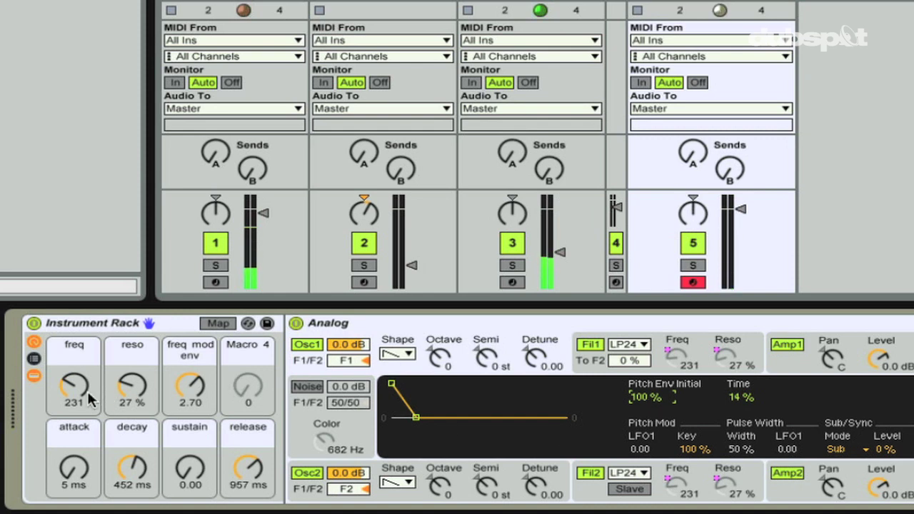
mouse_move(92, 402)
mouse_down()
mouse_move(91, 364)
mouse_move(92, 397)
mouse_up()
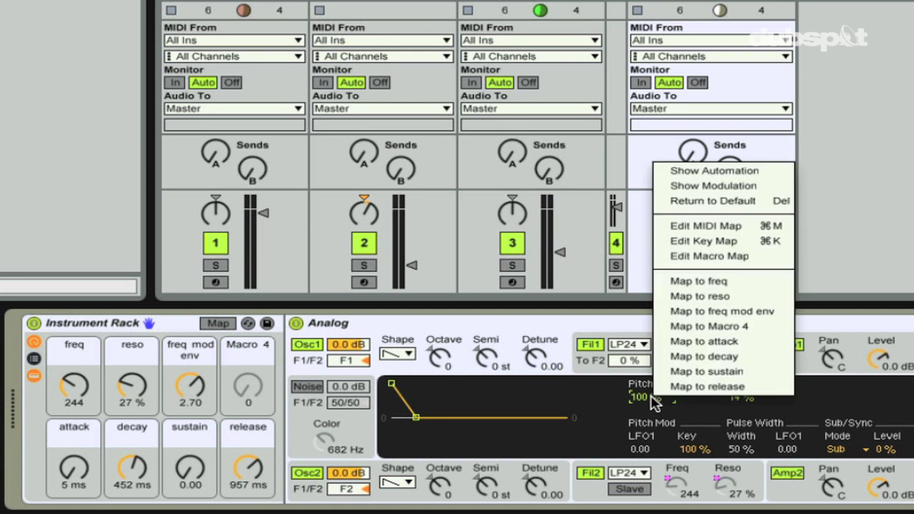
- Map Osc1 and Osc2 Pitch Env Initial to Macro 4 and rename the macro 'pitch env initial'
click(691, 327)
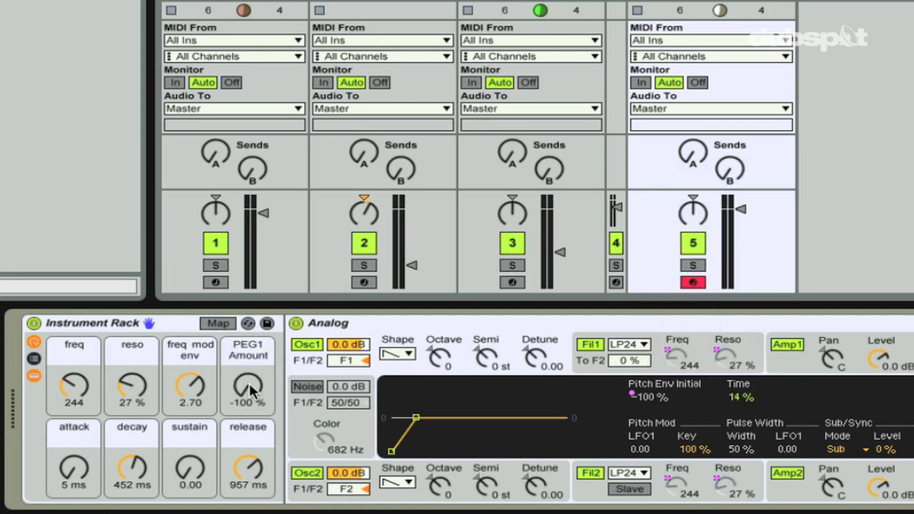
mouse_move(250, 389)
mouse_down()
mouse_move(250, 246)
mouse_move(255, 401)
mouse_up()
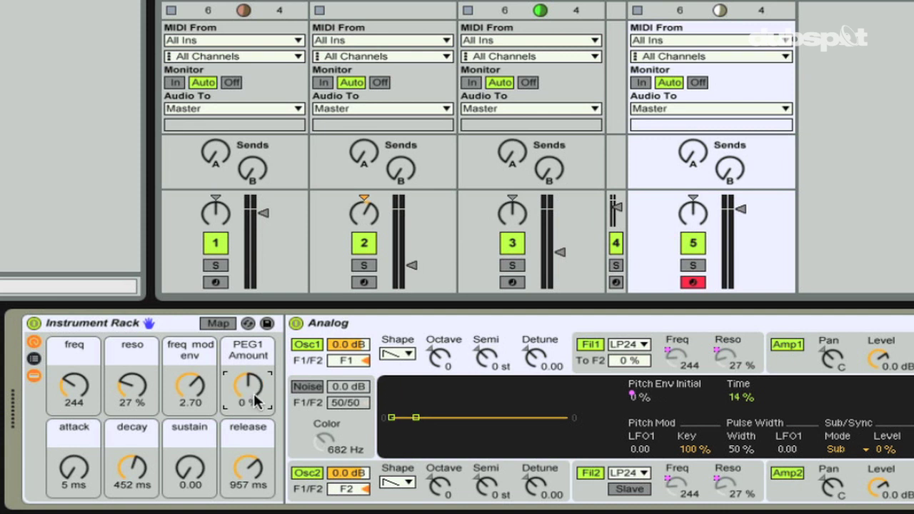
click(411, 500)
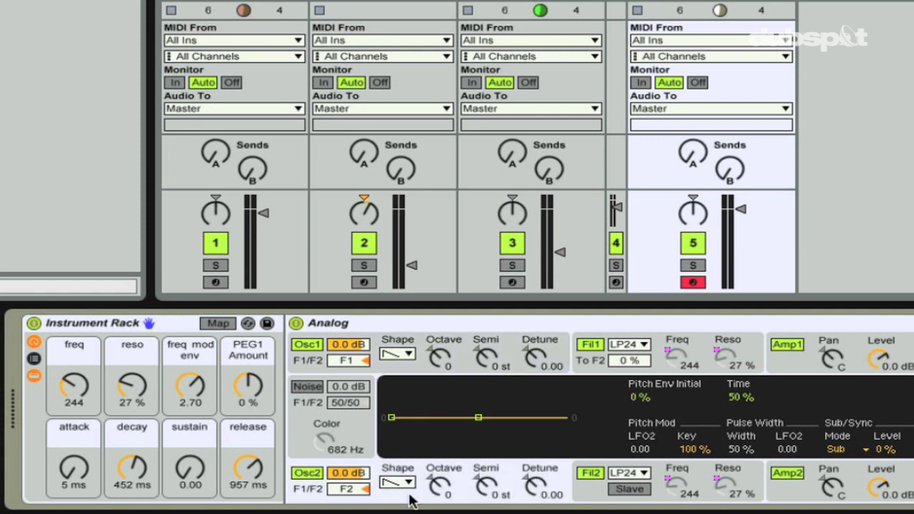
right_click(636, 399)
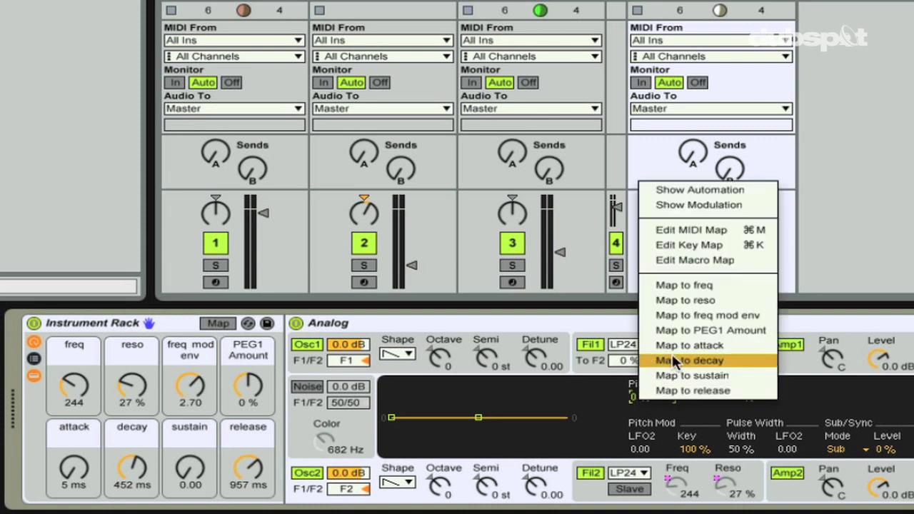
click(683, 332)
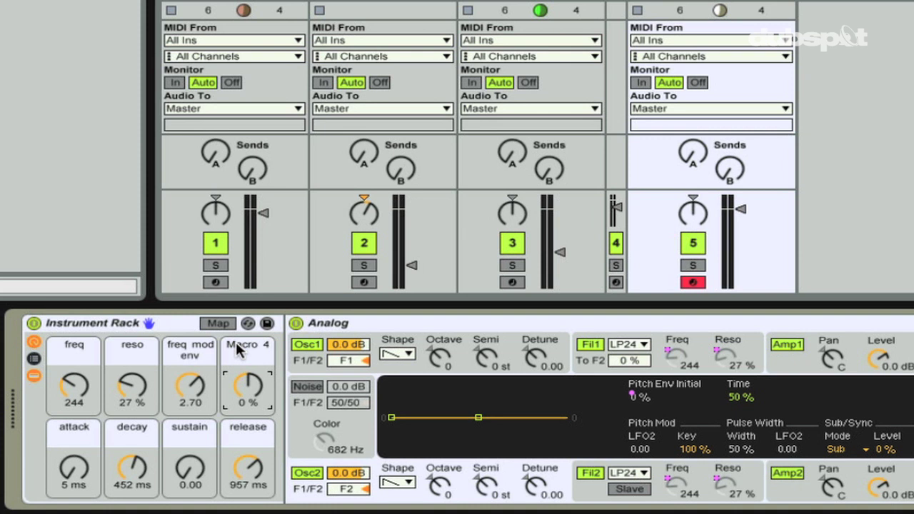
key(ctrl+r)
text(pitch env initial)
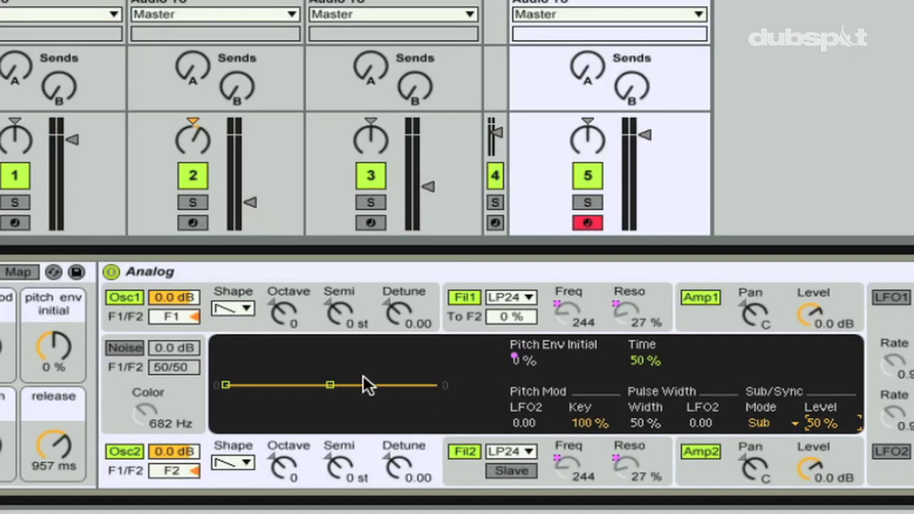
- Bring up Analog's first oscillator so its Sub/Sync level matches Osc2 at 50%
click(243, 314)
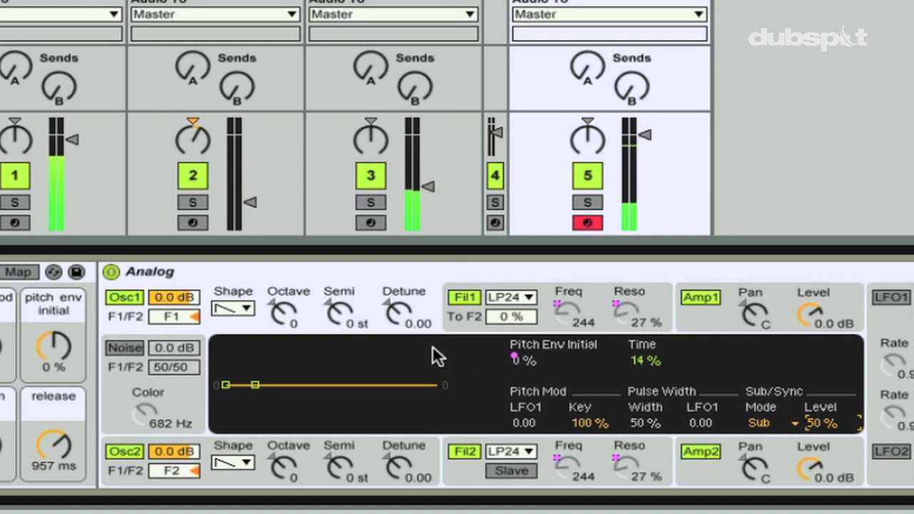
- Detune Analog's Osc1 up to 0.15 and Osc2 down to -0.15
click(410, 318)
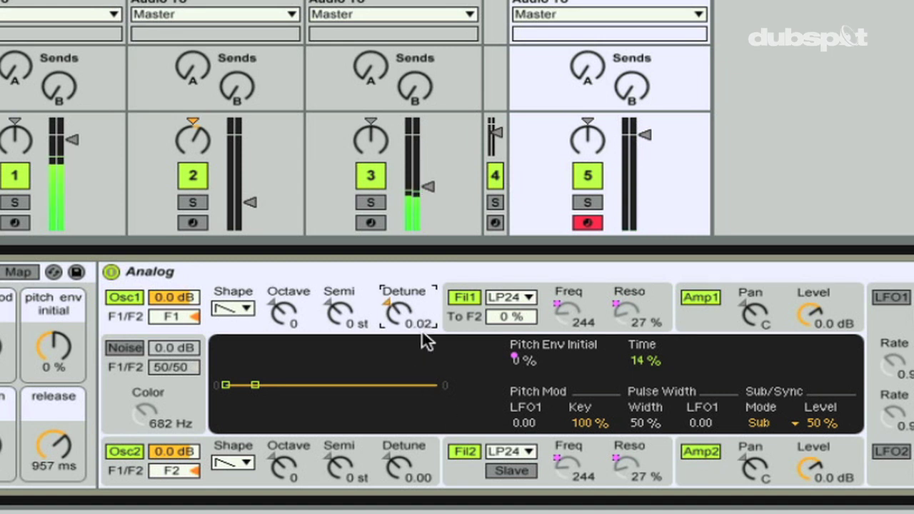
drag(423, 332, 399, 318)
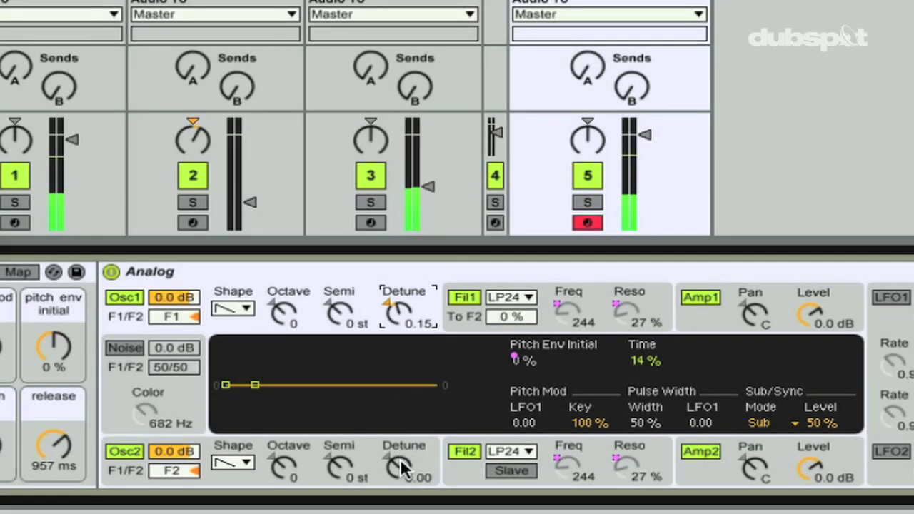
click(398, 464)
drag(399, 468, 399, 469)
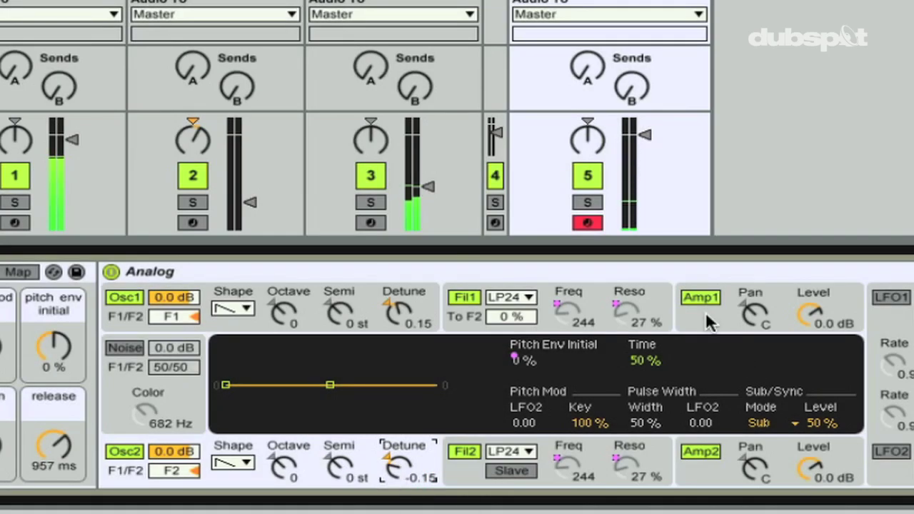
- Pan Analog's Amp1 to 50L and Amp2 to 50R
click(706, 320)
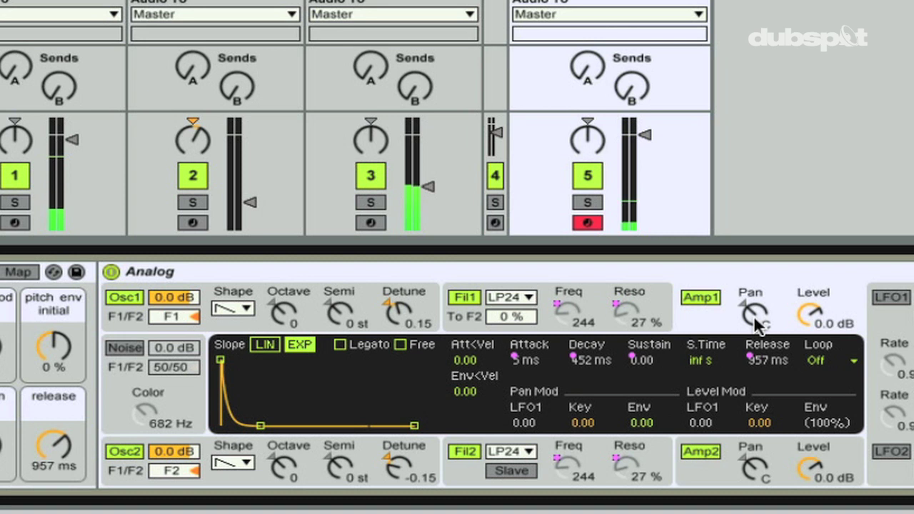
drag(756, 322, 754, 403)
drag(755, 468, 768, 482)
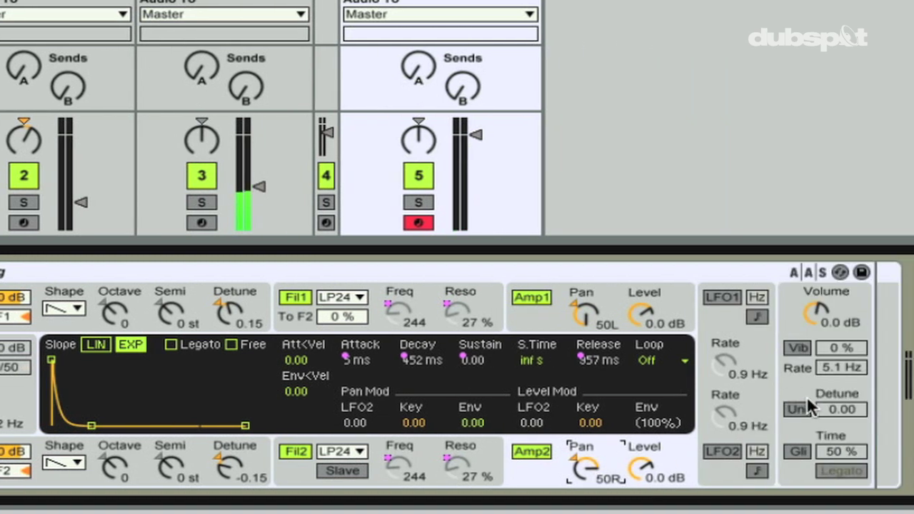
- Turn on Analog's unison with 4 voices and a unison detune of about 30.47
click(797, 409)
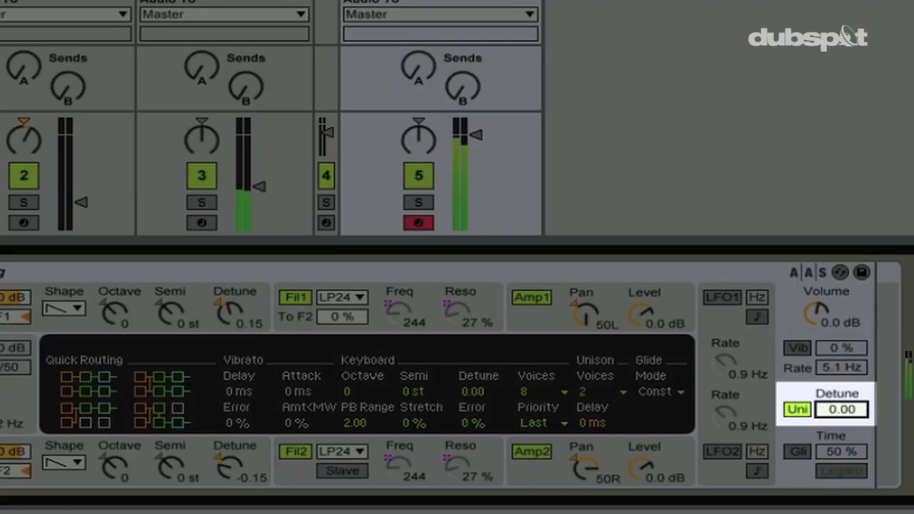
drag(841, 410, 841, 350)
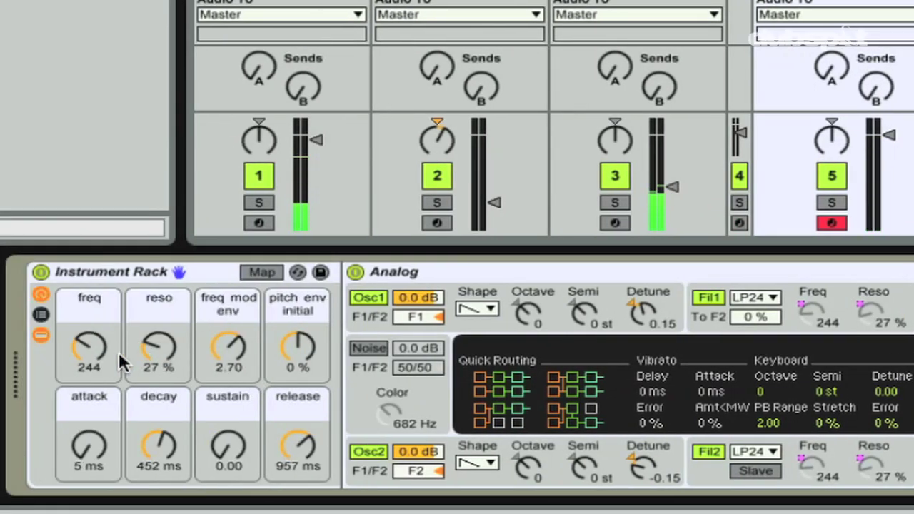
drag(118, 352, 119, 290)
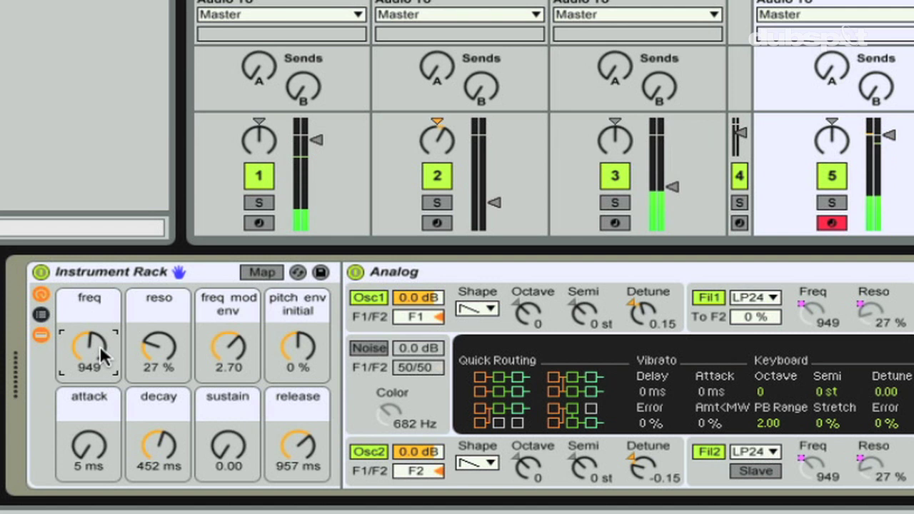
scroll(99, 346, up, 10)
scroll(100, 345, up, 3)
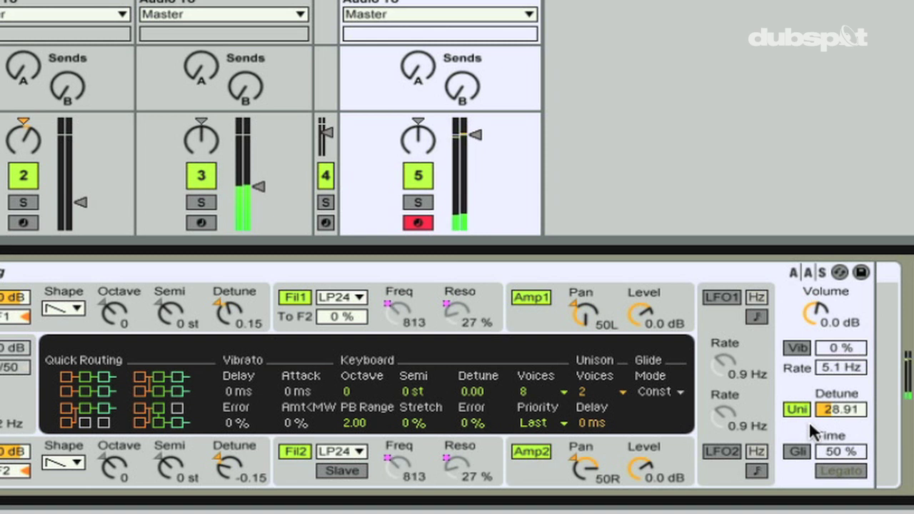
click(601, 395)
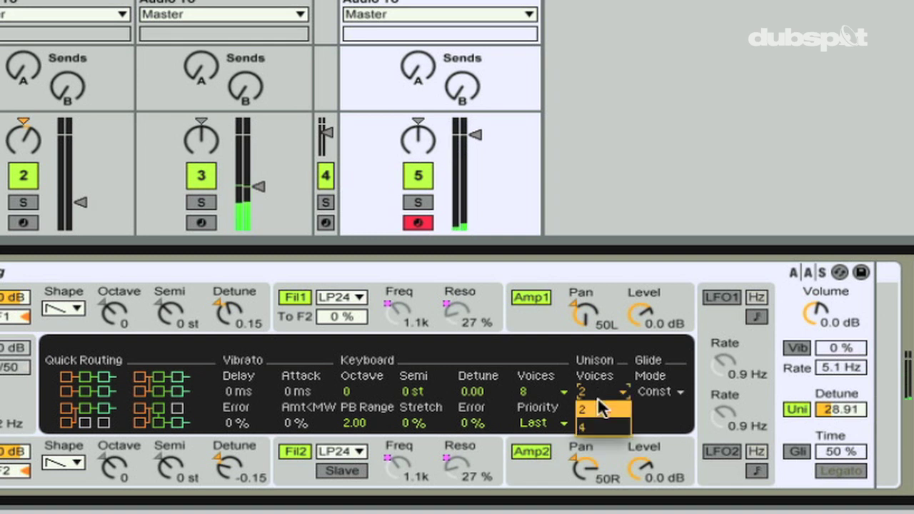
click(596, 426)
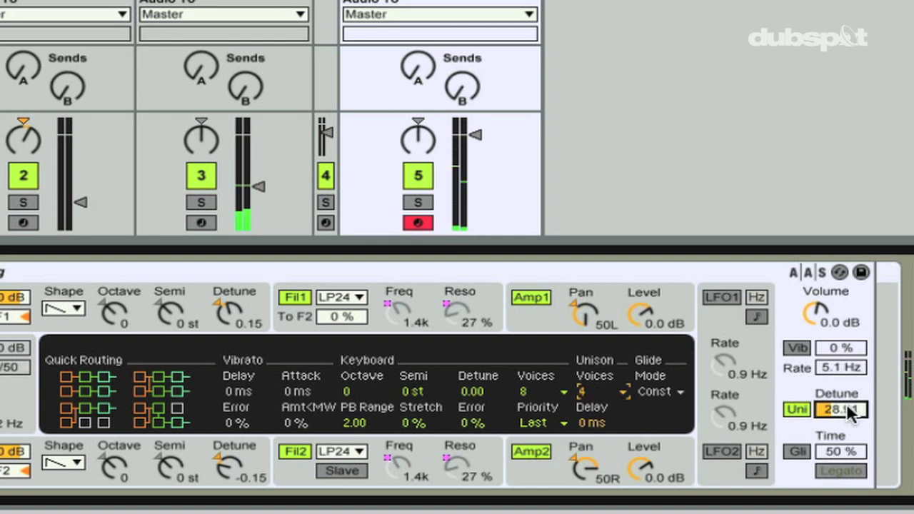
mouse_move(848, 410)
mouse_down()
mouse_move(848, 400)
mouse_move(851, 412)
mouse_up()
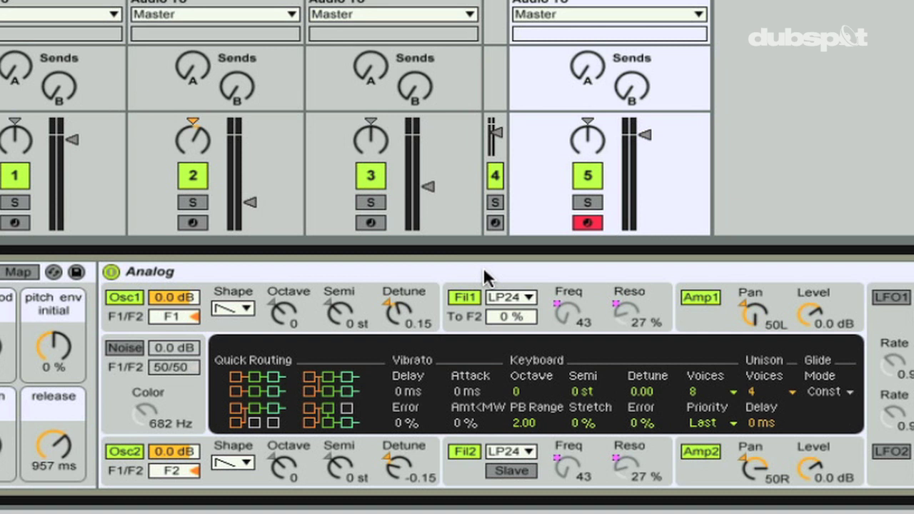
- Lower Analog's Amp1 and Amp2 output levels to -12 dB each
click(855, 316)
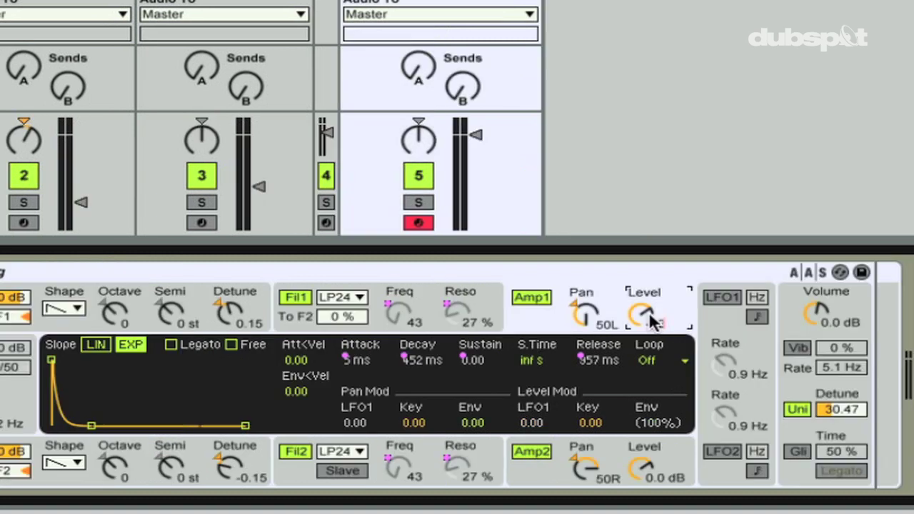
click(815, 471)
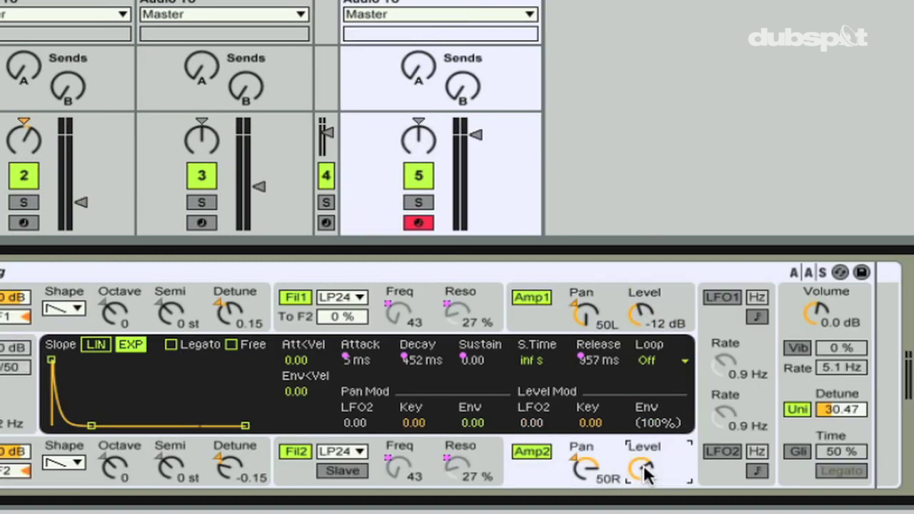
drag(644, 474, 645, 477)
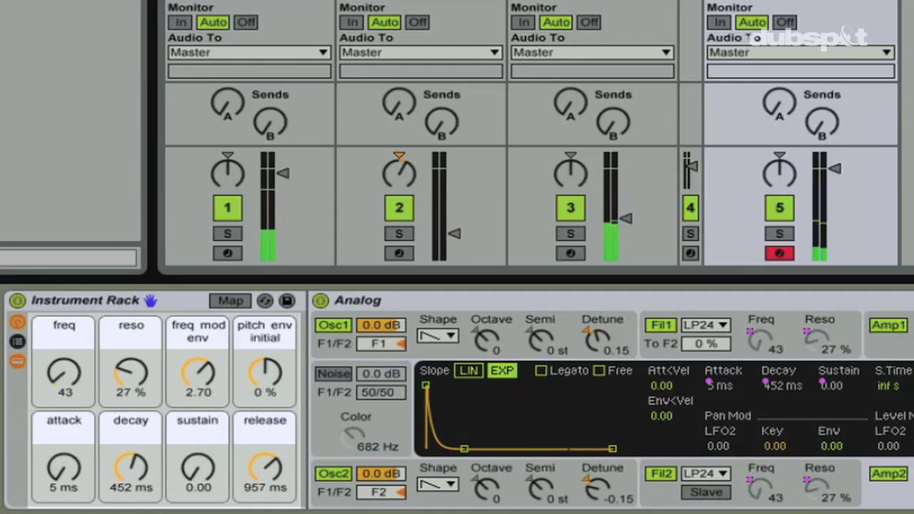
- Sweep the rack's freq and reso macros, settling on freq 593 and reso 25%
drag(53, 420, 53, 366)
drag(131, 371, 131, 353)
drag(64, 371, 63, 383)
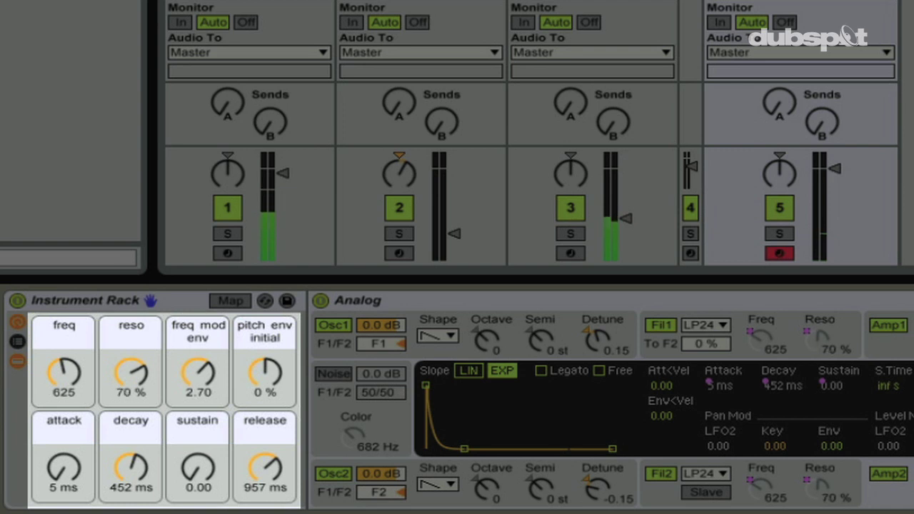
drag(131, 352, 132, 350)
drag(64, 383, 63, 397)
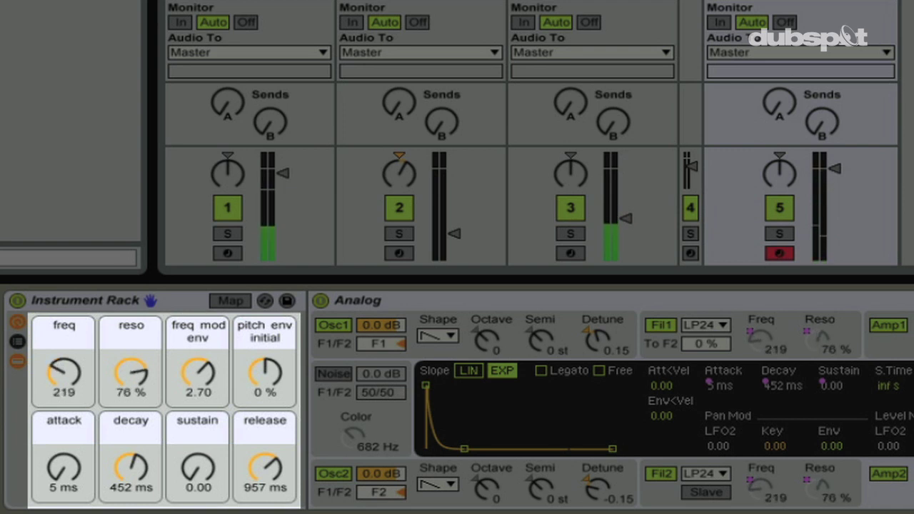
drag(132, 349, 132, 347)
drag(63, 397, 64, 400)
drag(131, 347, 131, 354)
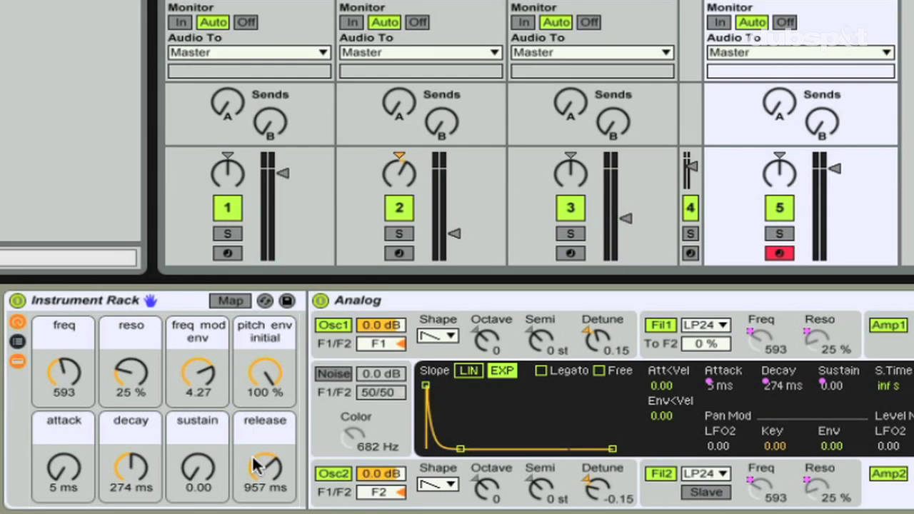
- Set Analog's pitch envelope time to 13% and select the Analog device
click(330, 504)
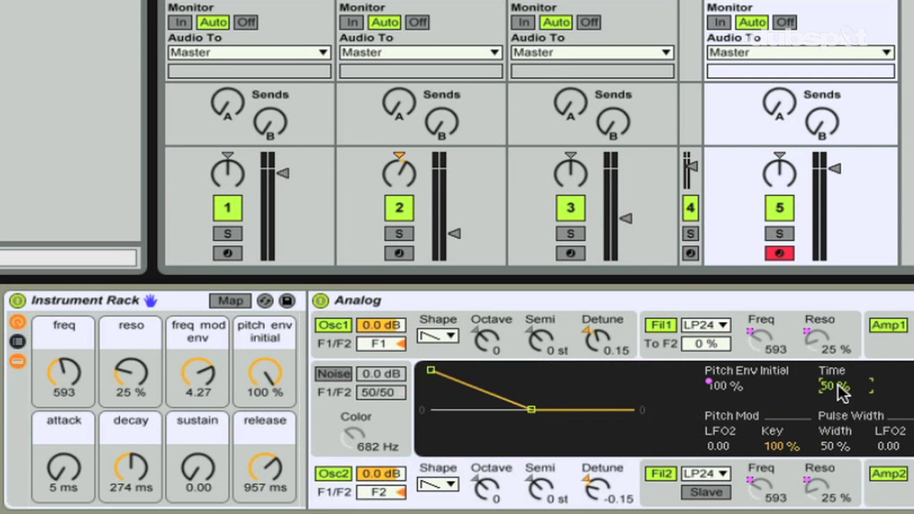
text(13)
key(Return)
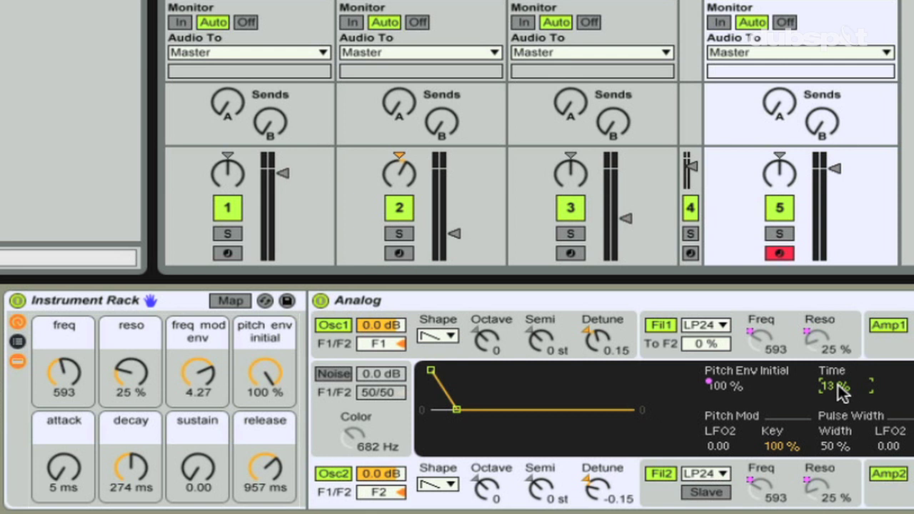
click(801, 296)
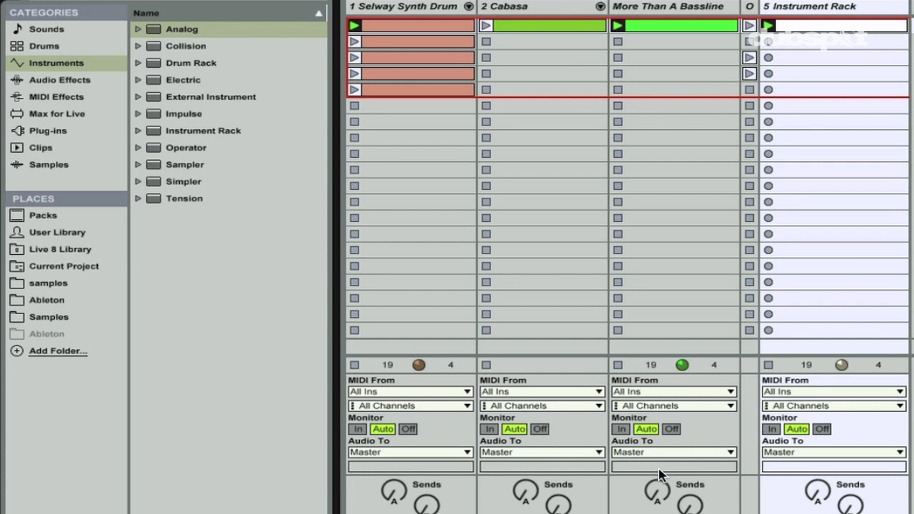
- Load a Limiter from Audio Effects after Analog, with 0.00 dB gain and -0.10 dB ceiling
click(61, 81)
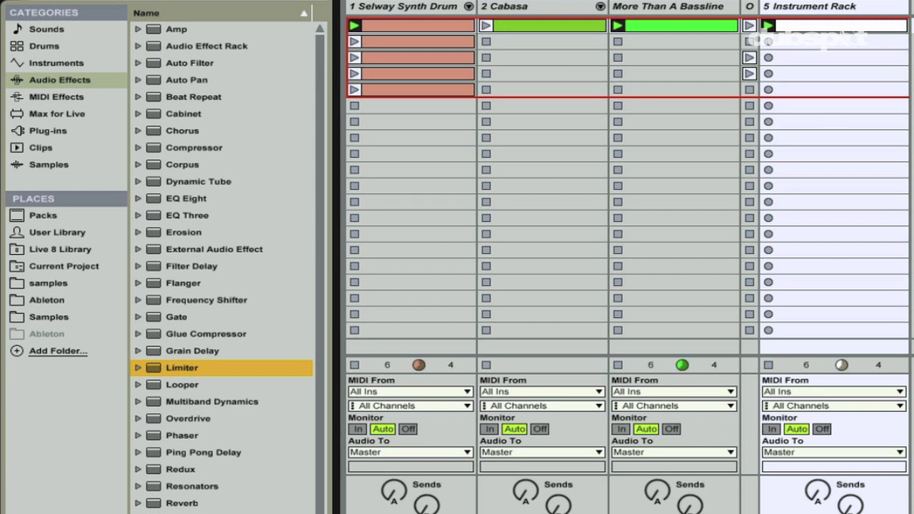
key(Return)
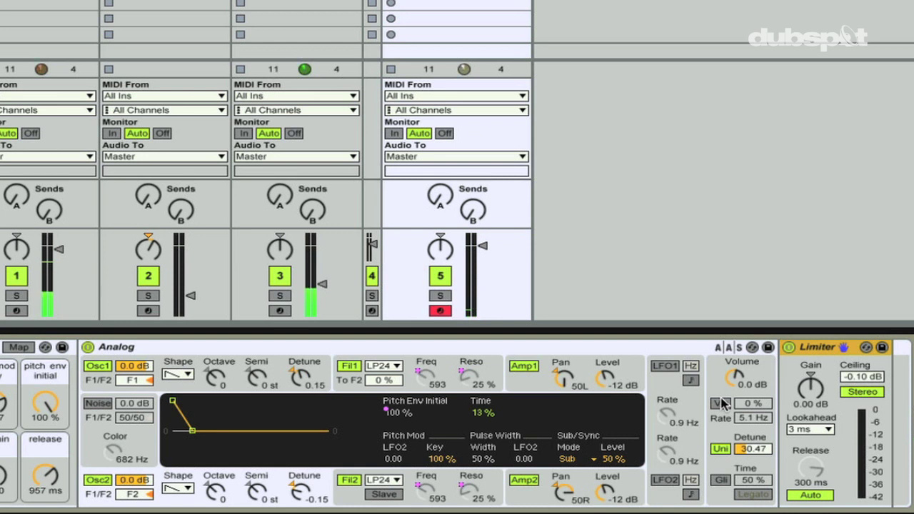
- Lower the Limiter's output ceiling
click(861, 377)
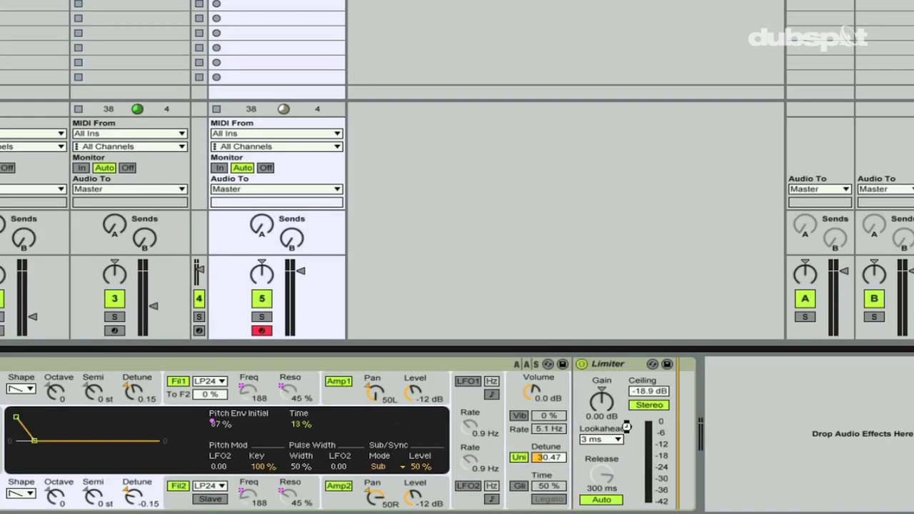
- Add a Reverb after the Limiter, solo track 5, and set decay 30.4 s and dry/wet 44 %
drag(626, 426, 628, 430)
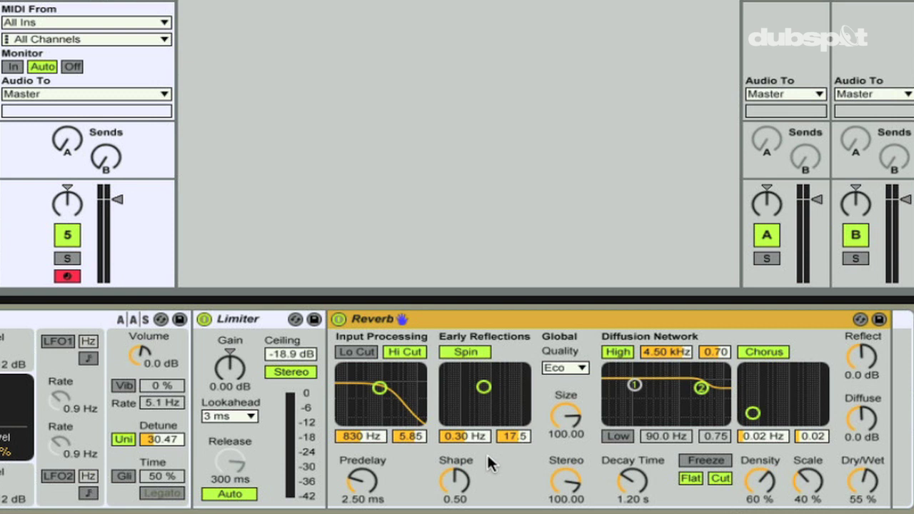
click(70, 258)
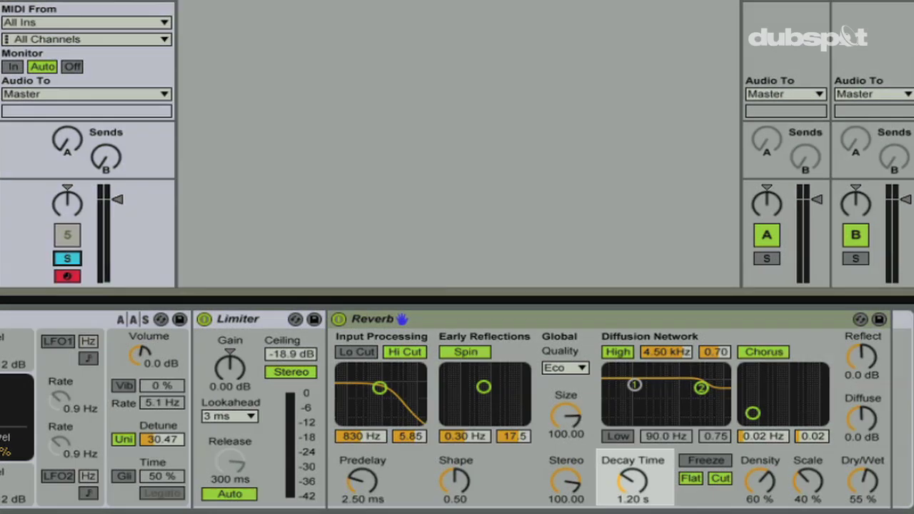
drag(632, 480, 632, 416)
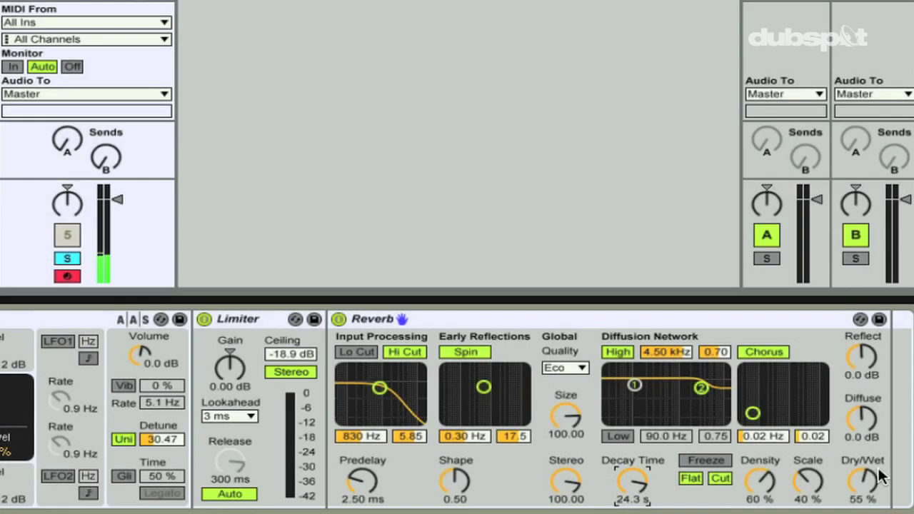
click(865, 484)
click(632, 482)
drag(862, 479, 868, 488)
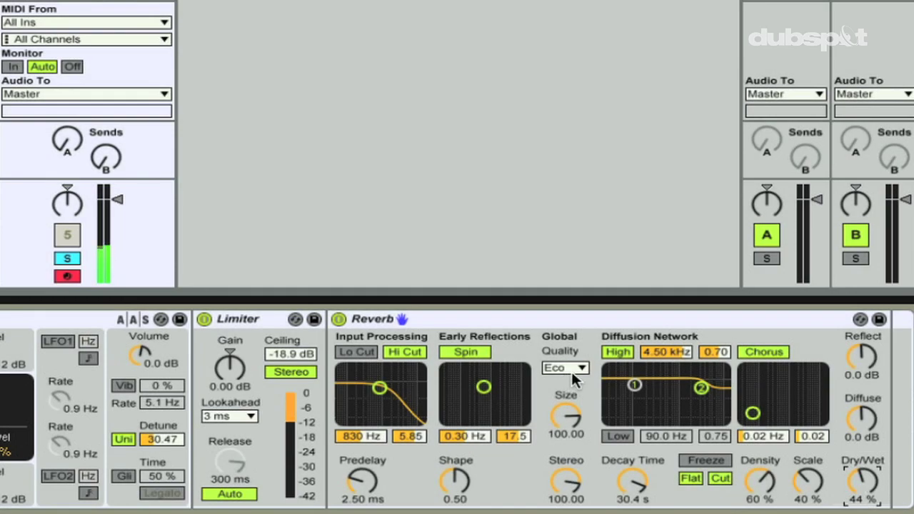
- Set the Reverb quality to Mid and shrink its size to 2.57
click(572, 367)
click(562, 398)
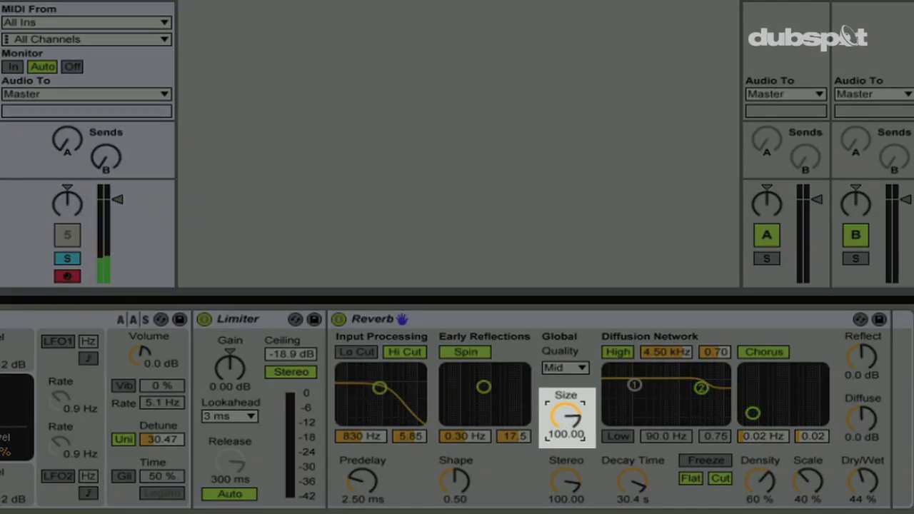
drag(565, 411, 565, 457)
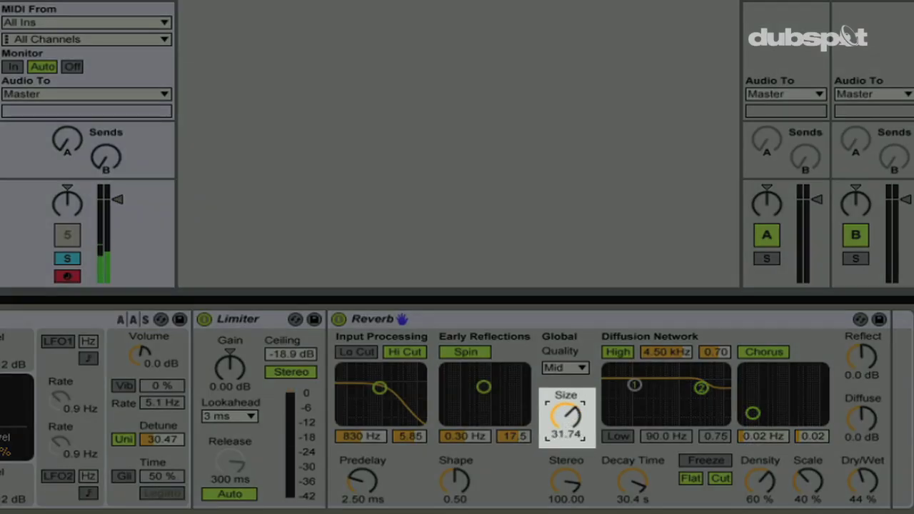
drag(566, 414, 565, 443)
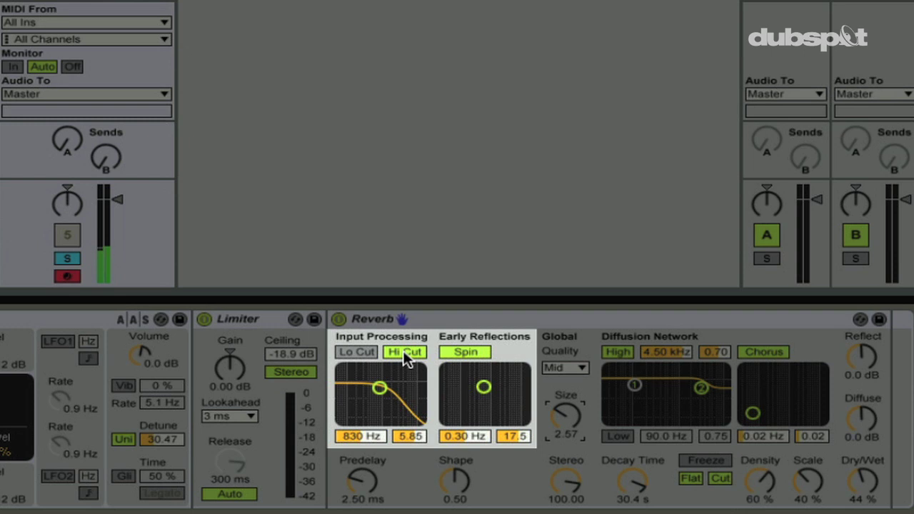
- Turn off the Reverb's high cut filter and enable a raised low cut
click(405, 358)
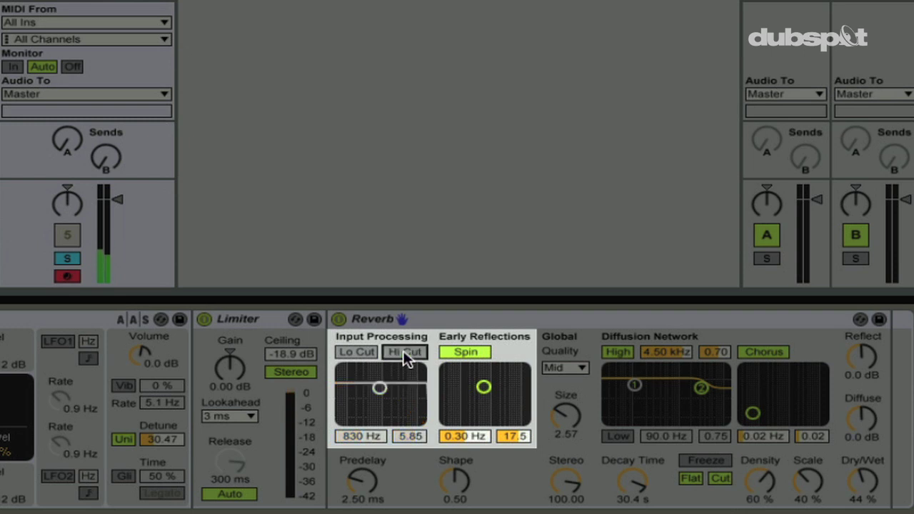
click(359, 349)
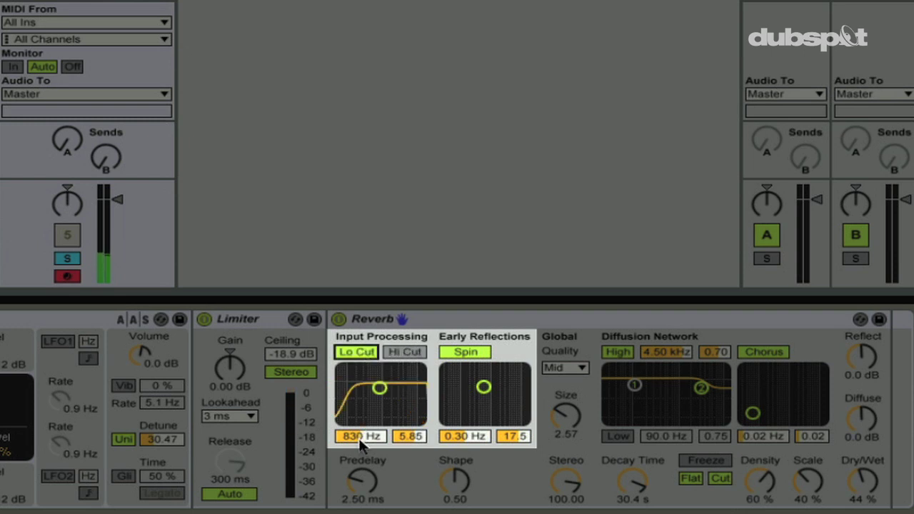
drag(361, 435, 360, 402)
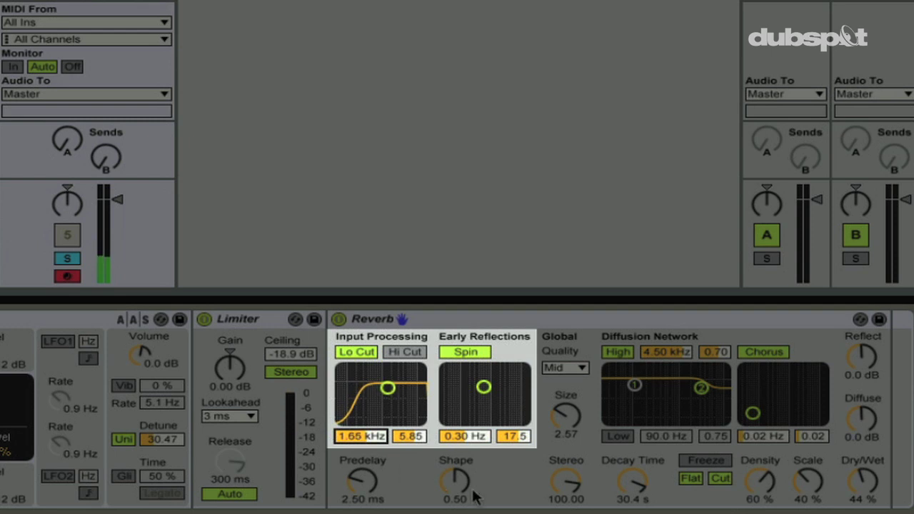
- Shorten predelay to 0.50 ms and slow the early-reflection spin to 0.13 Hz, amount 4.27
click(362, 480)
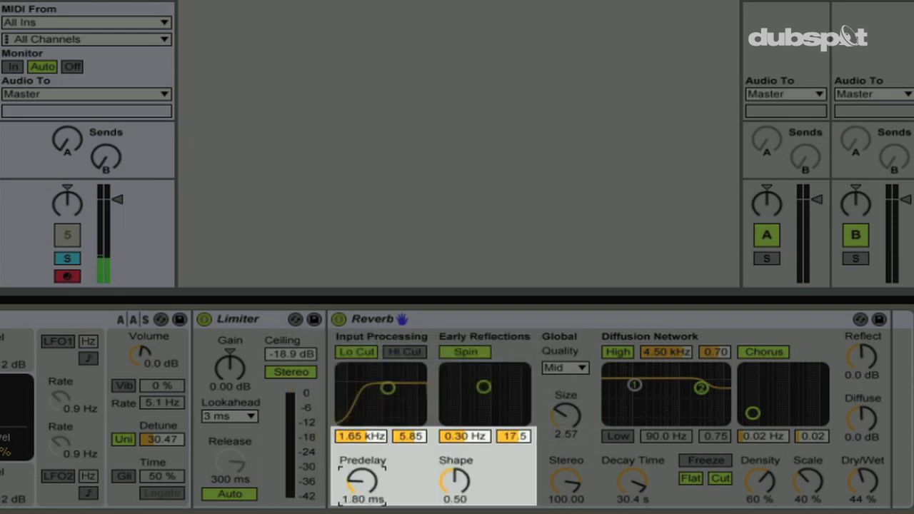
drag(362, 480, 362, 493)
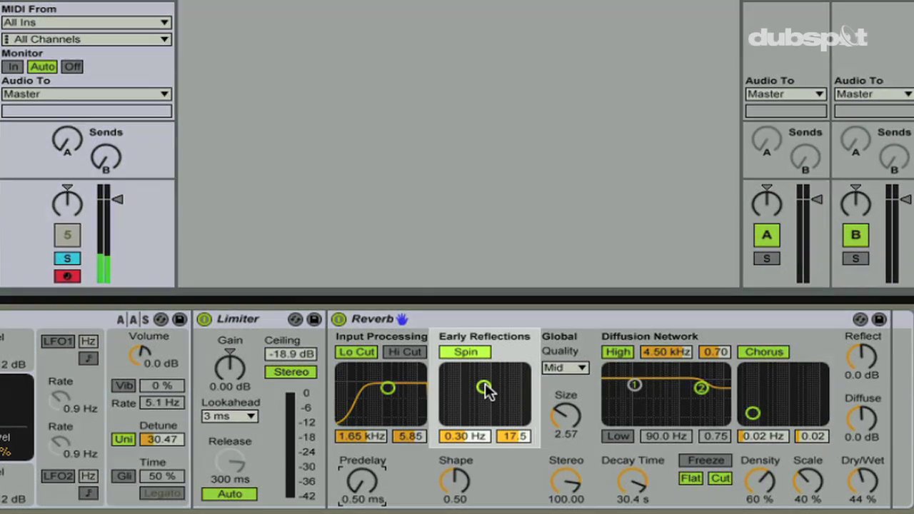
drag(484, 384, 461, 408)
- Settle the early-reflection spin at 0.11 Hz with an amount of about 3.99
click(465, 435)
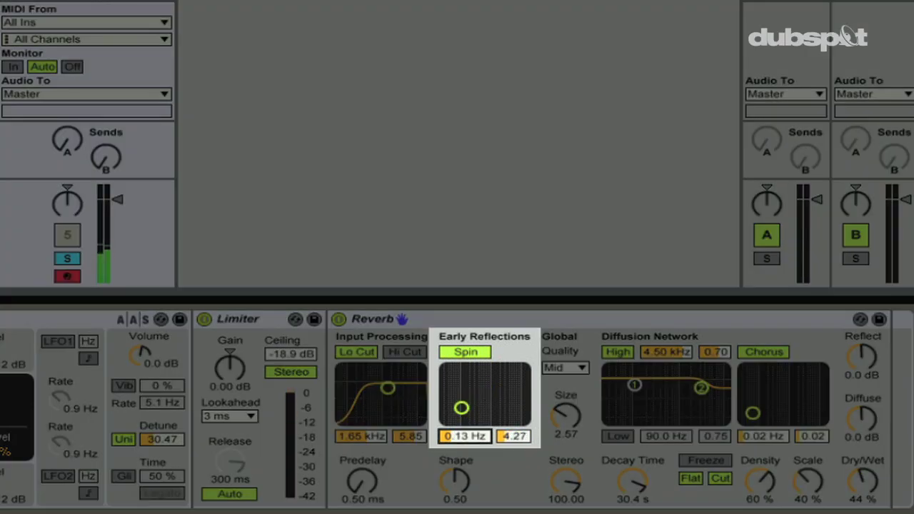
mouse_move(519, 435)
mouse_down()
mouse_move(519, 457)
mouse_move(514, 439)
mouse_up()
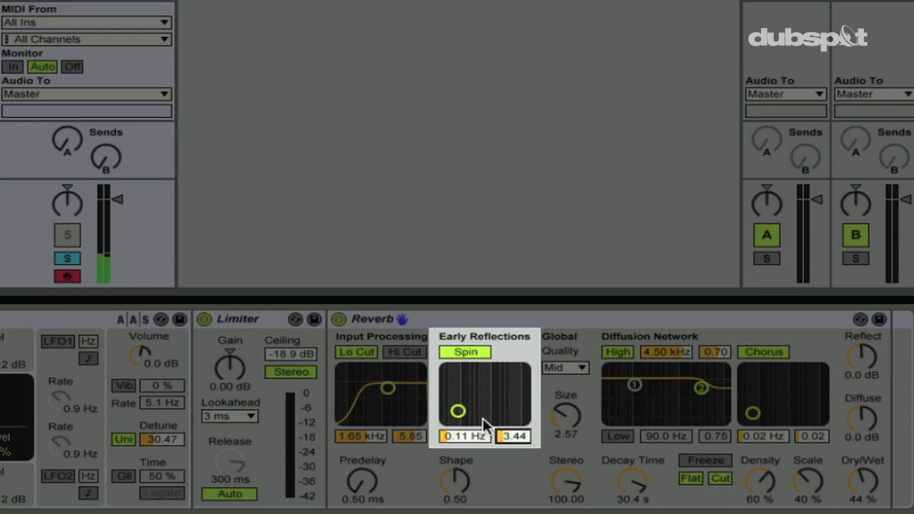
drag(457, 411, 456, 409)
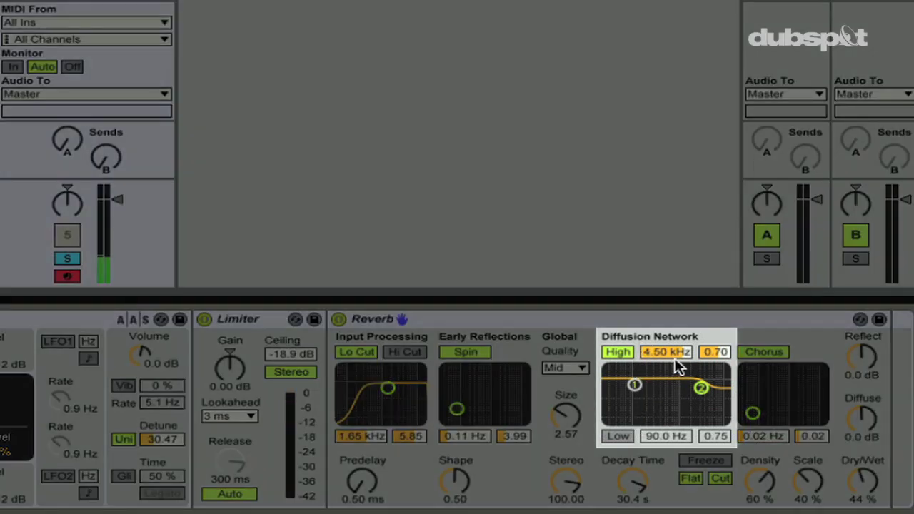
- Raise high diffusion to 9.49 kHz and enable low diffusion at 344 Hz
drag(666, 352, 665, 307)
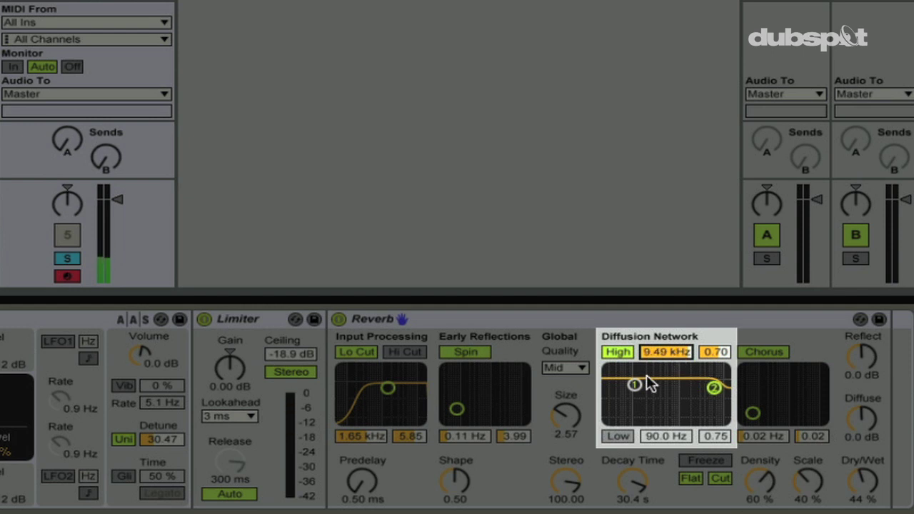
click(618, 435)
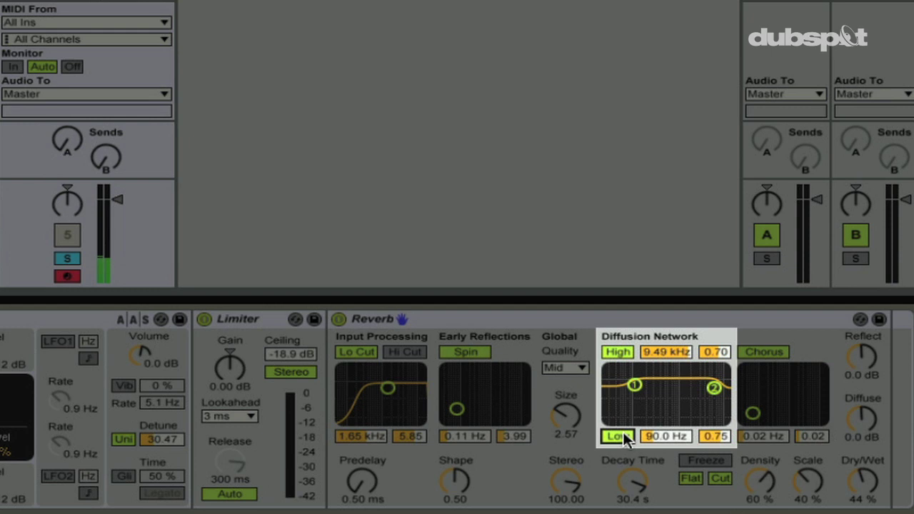
drag(666, 436, 665, 420)
drag(714, 436, 713, 468)
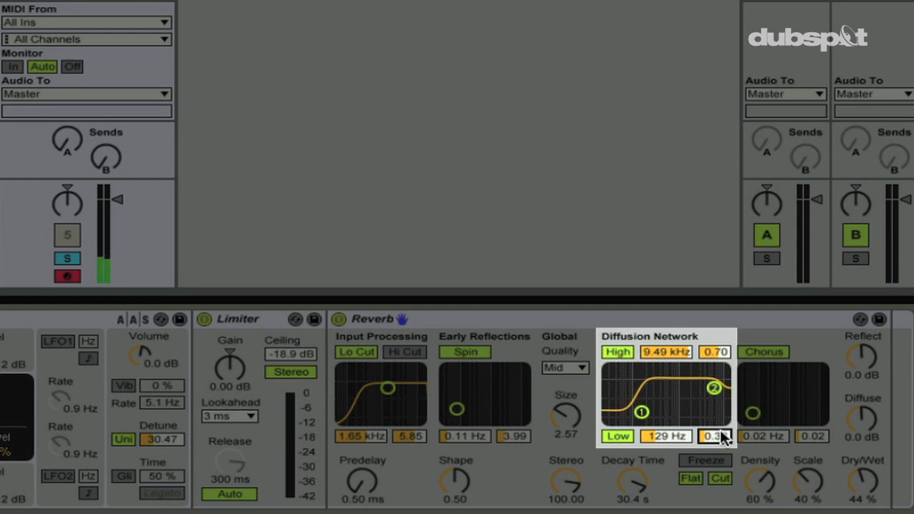
click(668, 439)
mouse_move(669, 438)
mouse_down()
mouse_move(668, 412)
mouse_move(671, 430)
mouse_up()
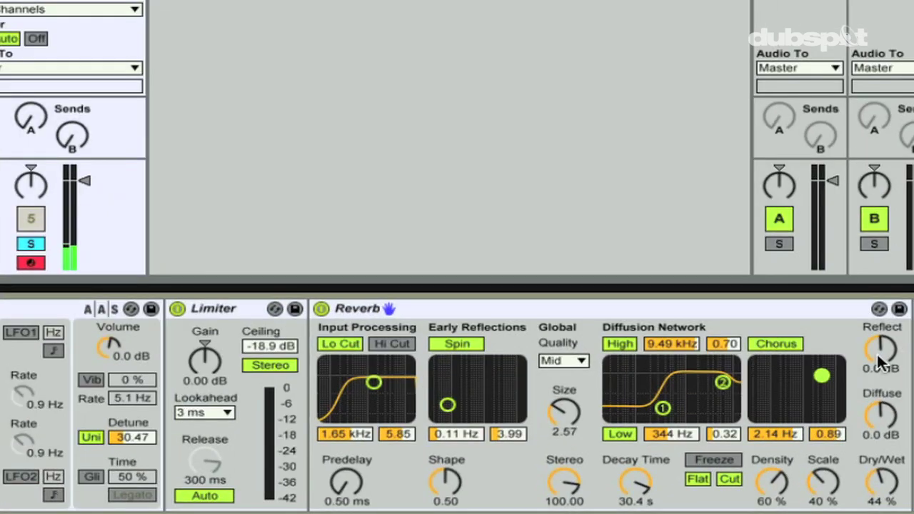
- Raise reflect to 4.3 dB and diffuse to 3.9 dB, and lower dry/wet to 40 %
drag(881, 363, 880, 347)
drag(881, 415, 881, 411)
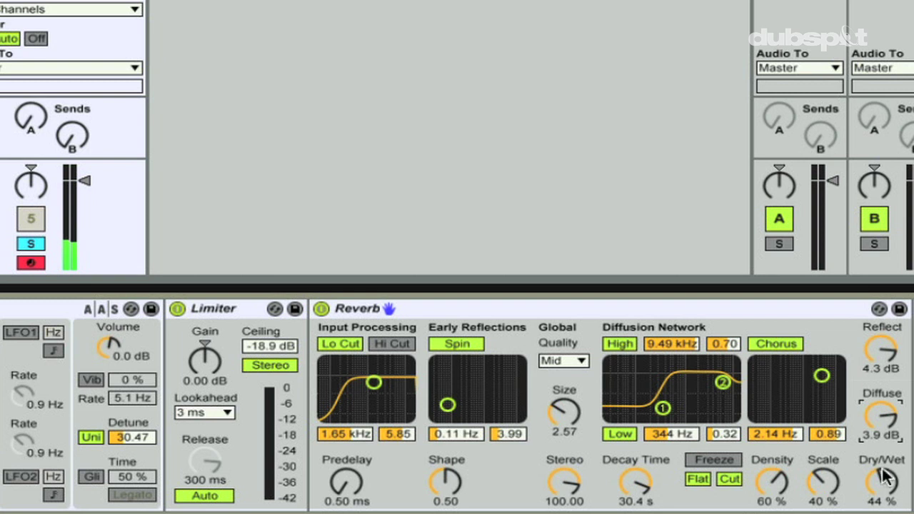
drag(882, 482, 882, 487)
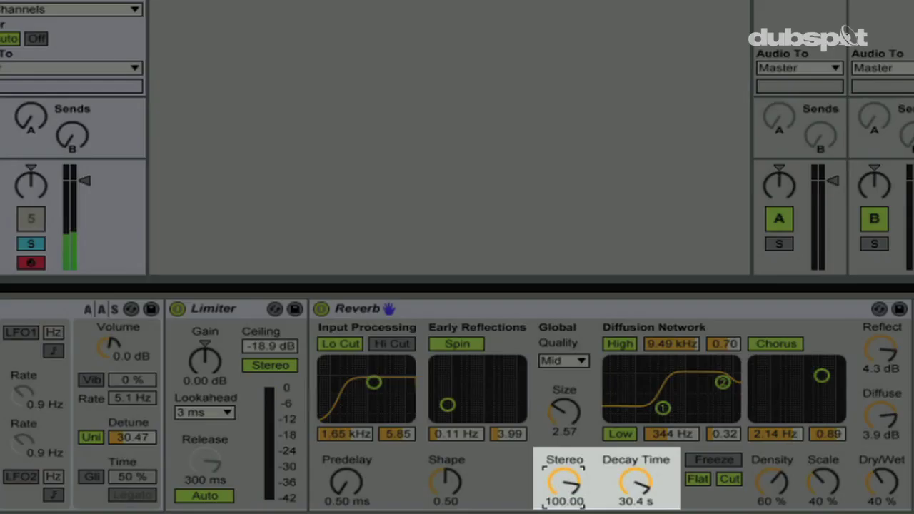
- Widen the Reverb stereo to 117.14 and cut its decay time to 1.02 s
drag(564, 484, 564, 474)
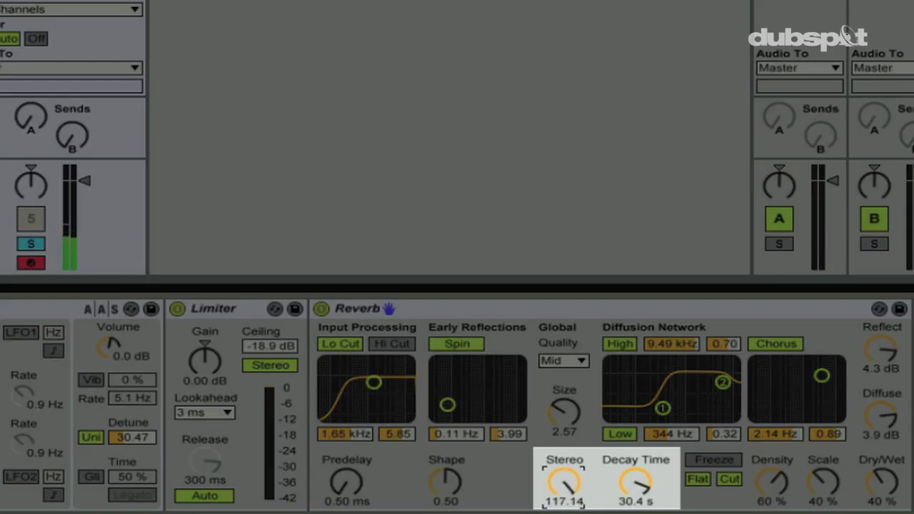
click(636, 490)
drag(636, 482, 636, 510)
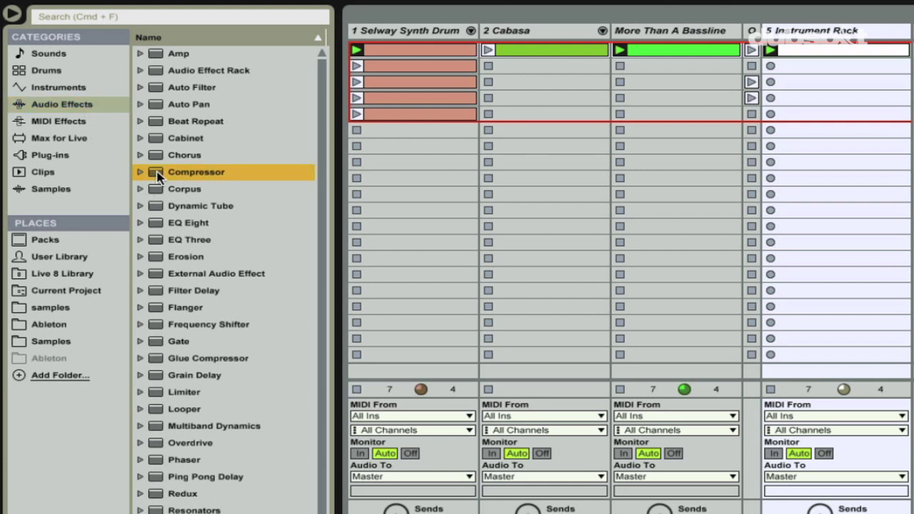
- Load the Mix Gel.adv Compressor preset from the browser after the Reverb
key(Right)
key(Down)
key(Down)
key(Down)
key(Down)
key(Down)
key(Down)
key(Down)
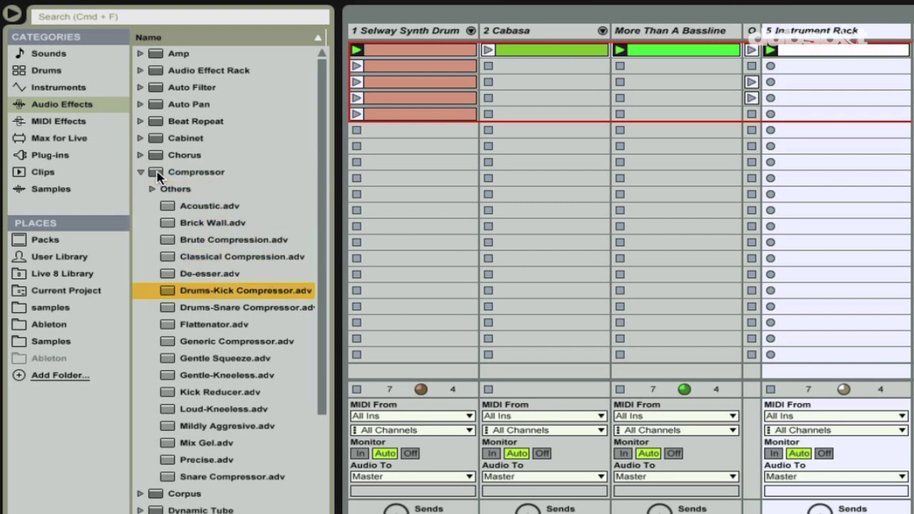
key(Down)
key(Down)
key(Down)
key(Down)
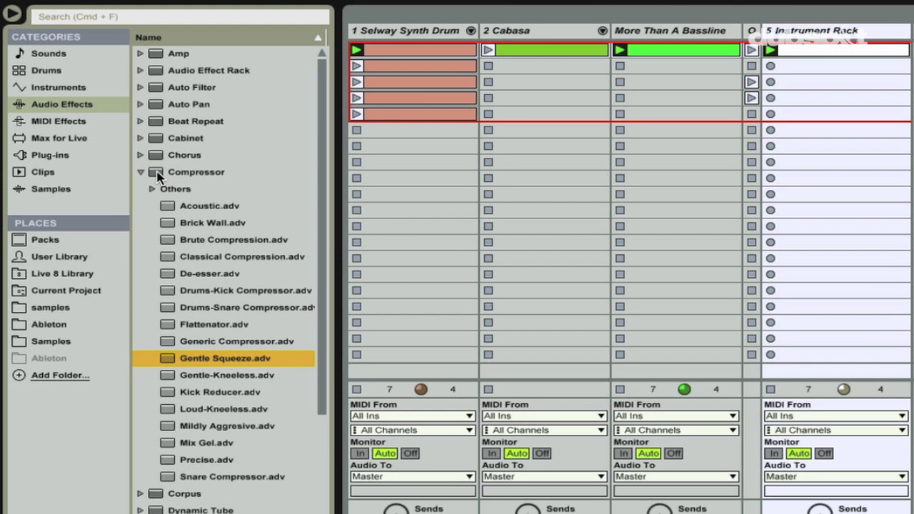
key(Down)
key(Down)
key(Down)
key(Down)
key(Down)
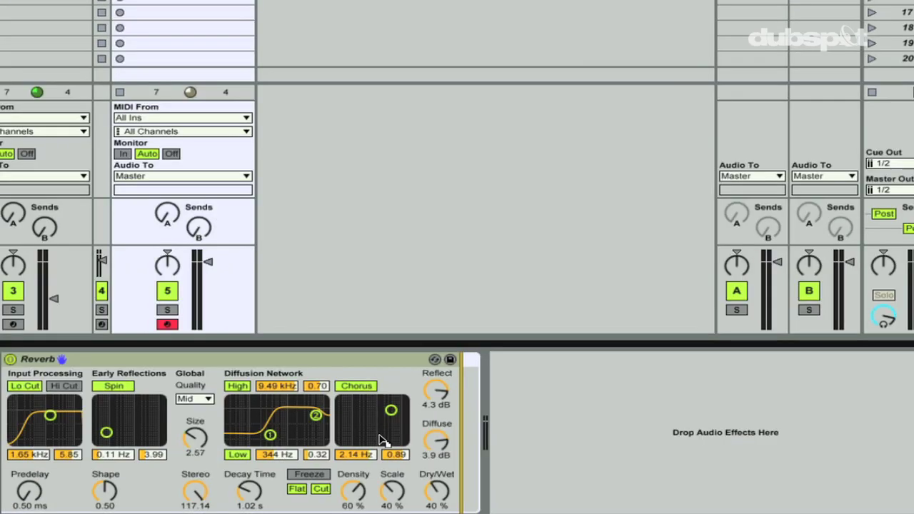
key(Return)
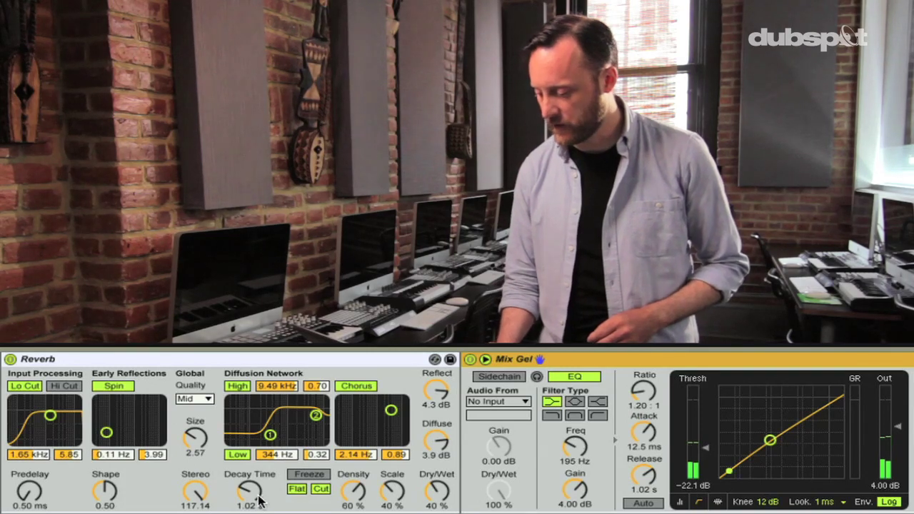
- Lower Mix Gel's threshold to -38.9 dB and return the Reverb decay to about 1.84 s
mouse_move(250, 491)
mouse_down()
mouse_move(249, 462)
mouse_move(261, 503)
mouse_up()
scroll(260, 503, right, 3)
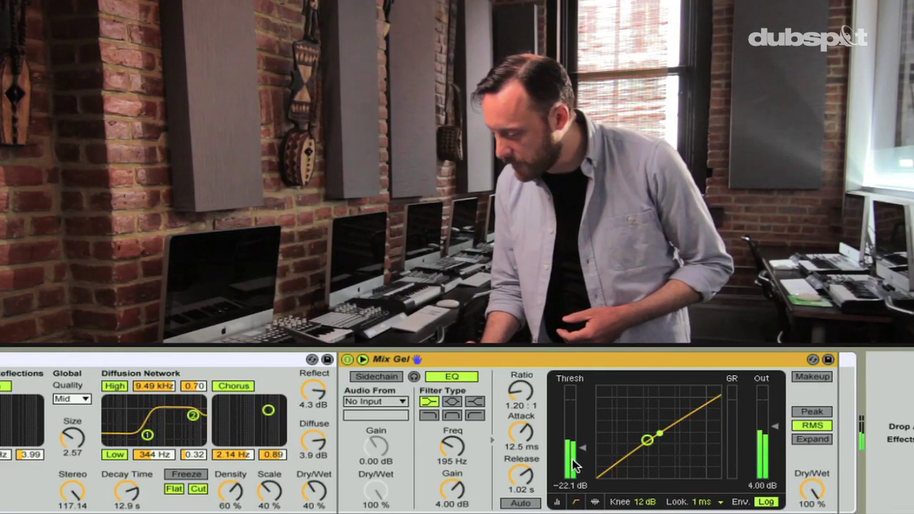
drag(582, 456, 582, 464)
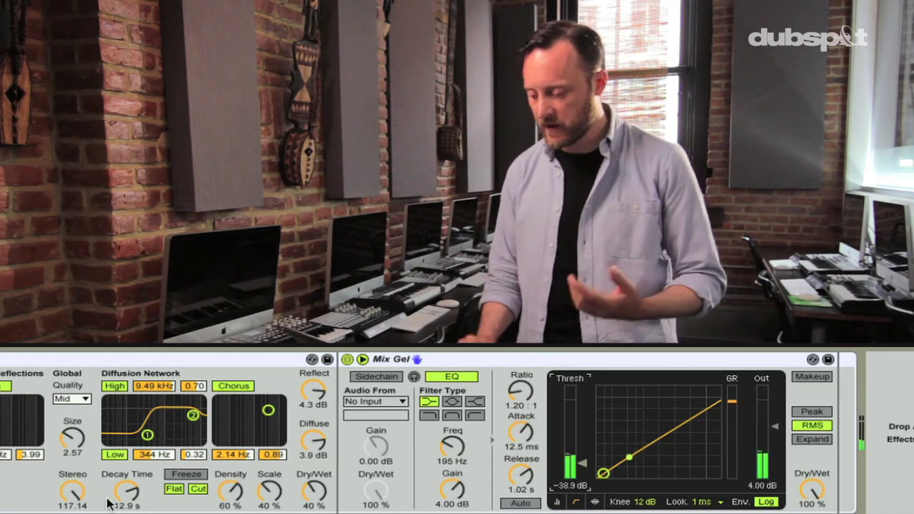
drag(127, 491, 126, 499)
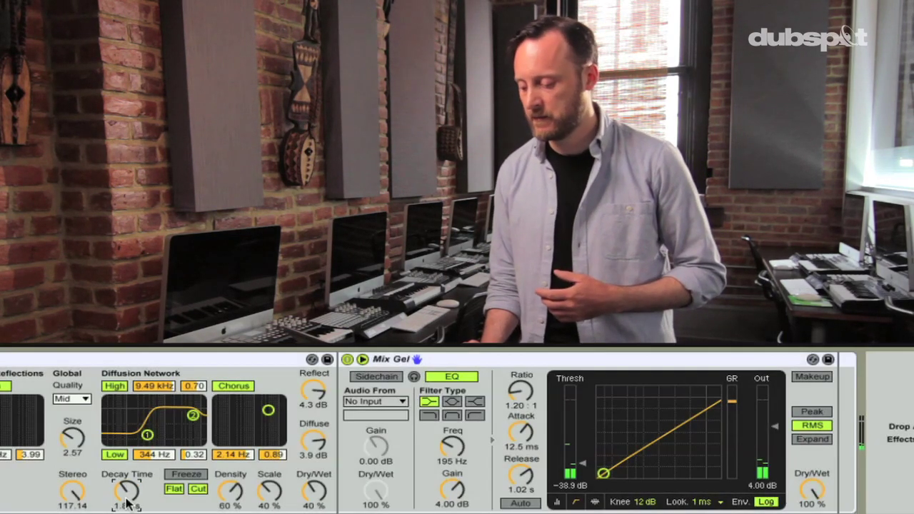
scroll(93, 468, left, 10)
scroll(348, 495, left, 10)
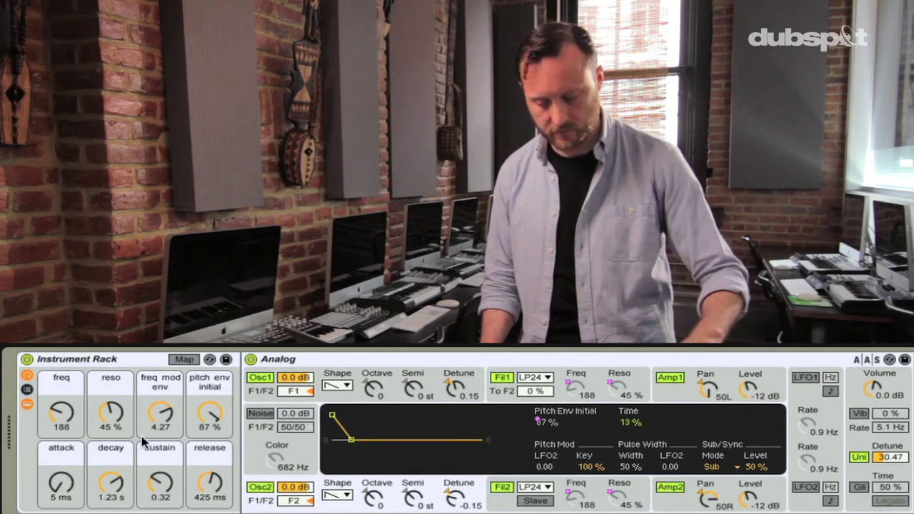
- Nudge Mix Gel's threshold up to -37.6 dB and lengthen the Reverb decay time
click(100, 361)
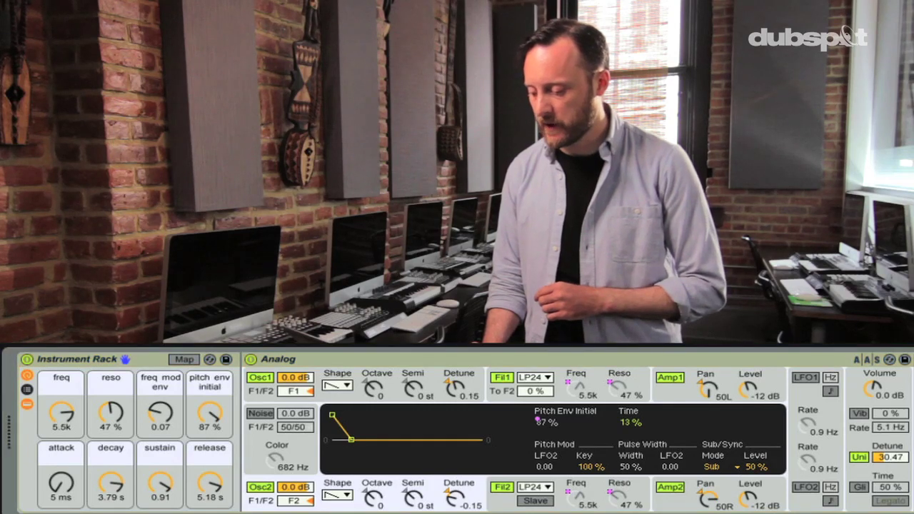
scroll(739, 494, right, 5)
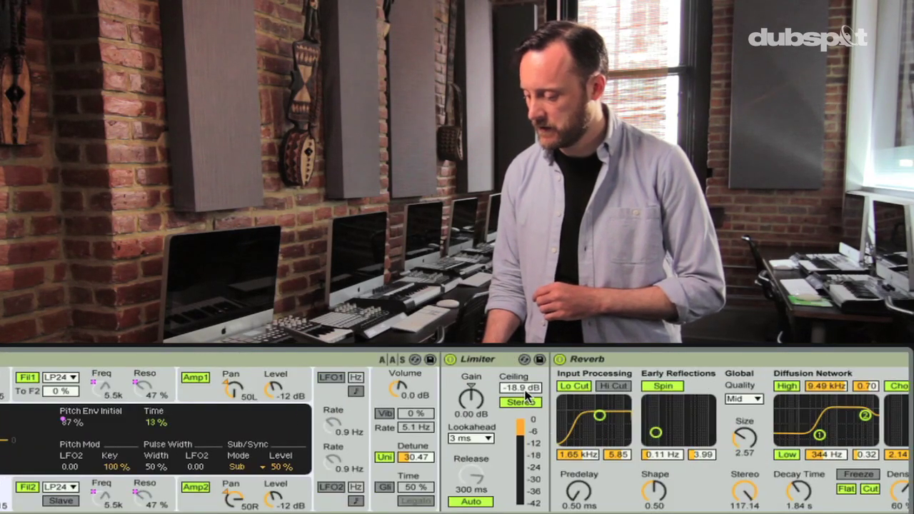
scroll(507, 373, right, 8)
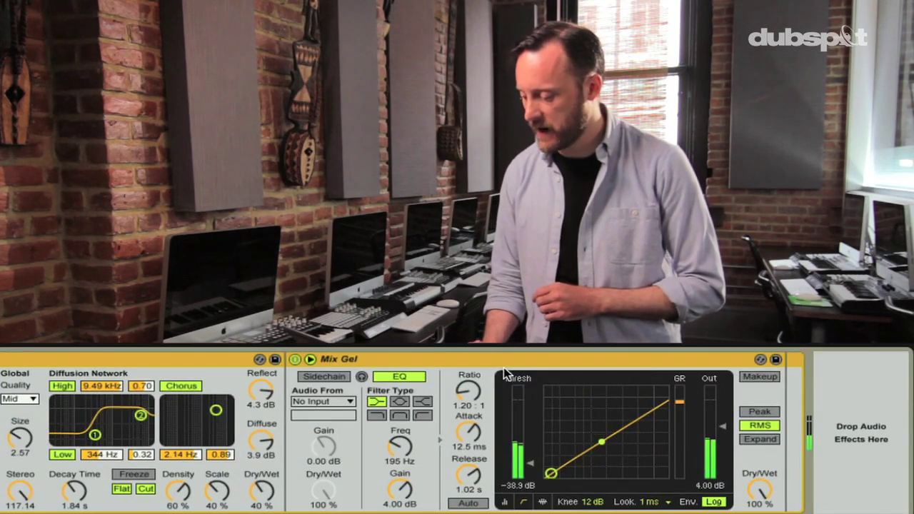
drag(527, 467, 527, 463)
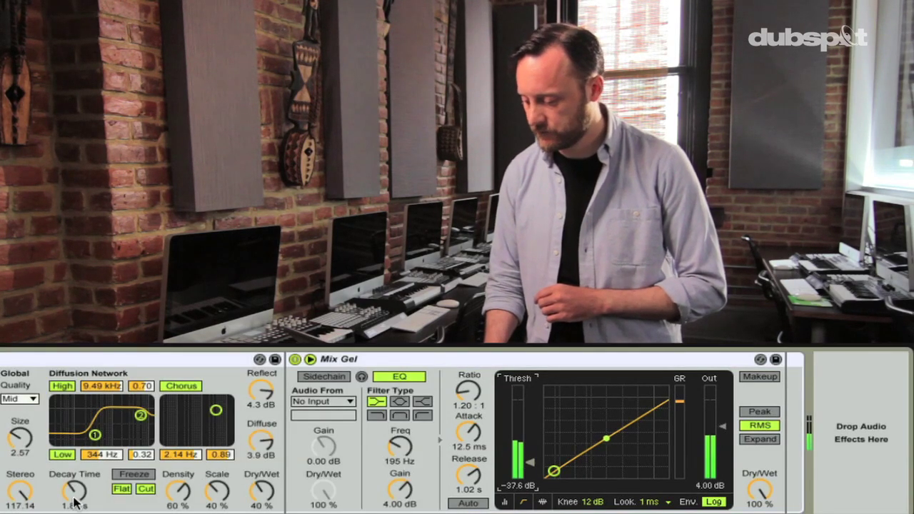
drag(74, 499, 73, 478)
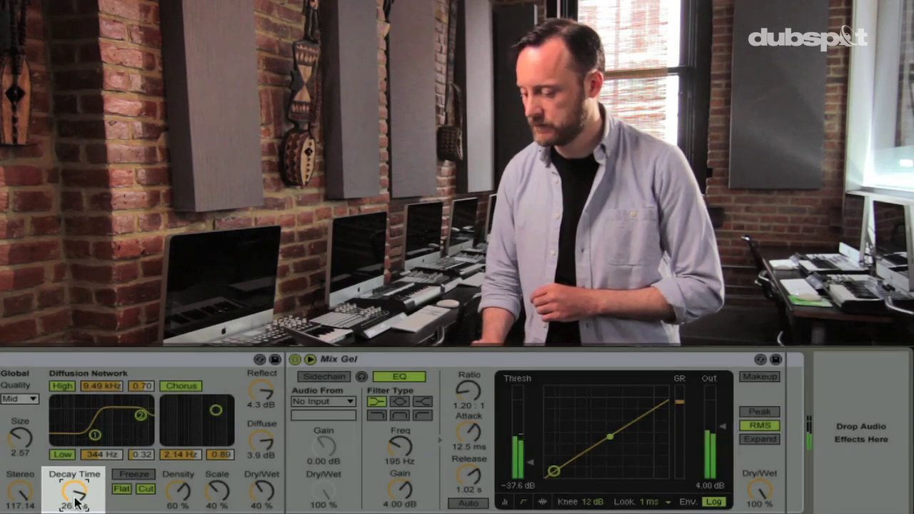
scroll(74, 500, left, 10)
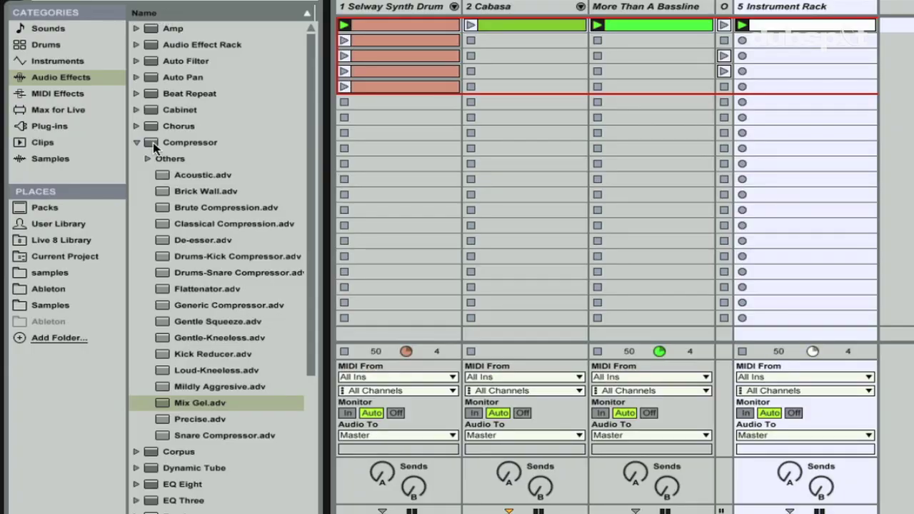
- Drag Compressor from Audio Effects to the chain's end and unfold its sidechain panel
click(151, 143)
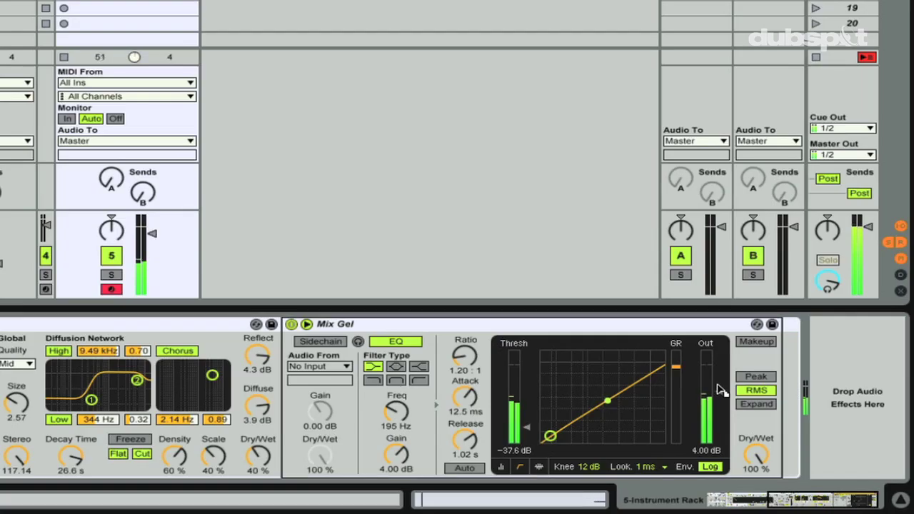
drag(721, 389, 883, 374)
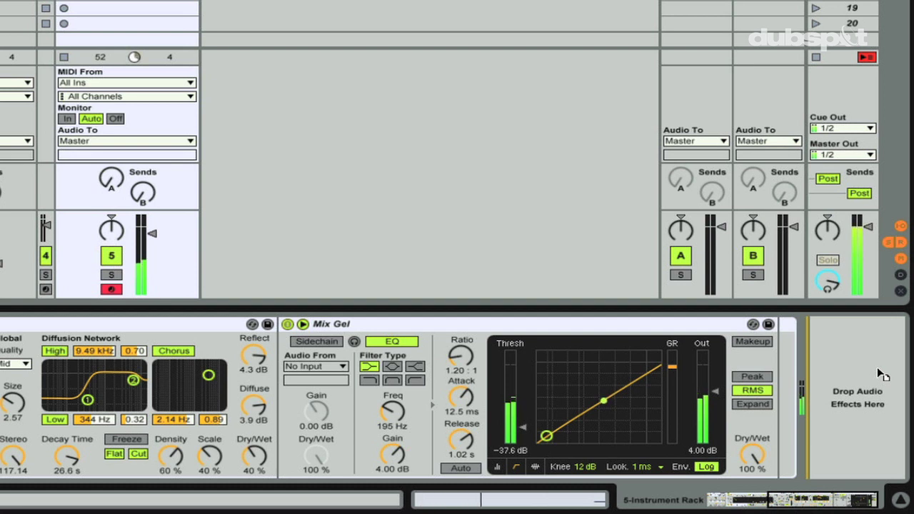
drag(883, 375, 881, 375)
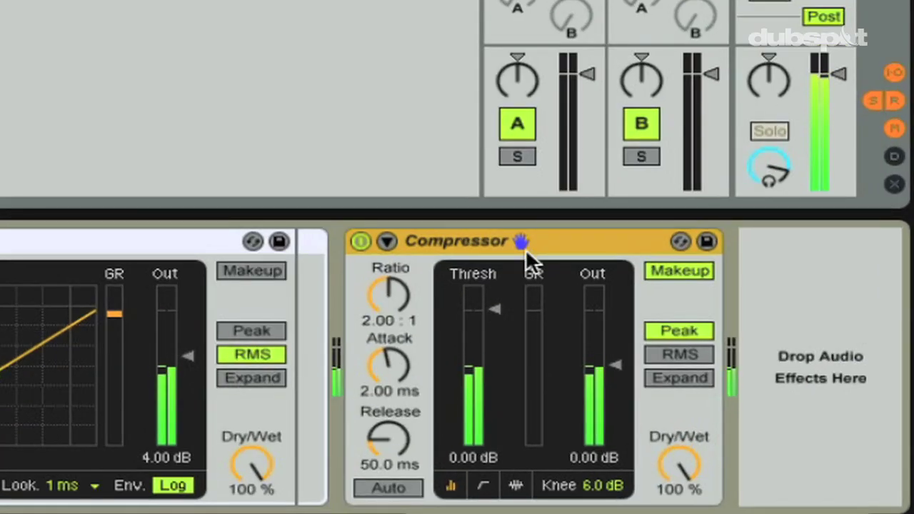
click(387, 240)
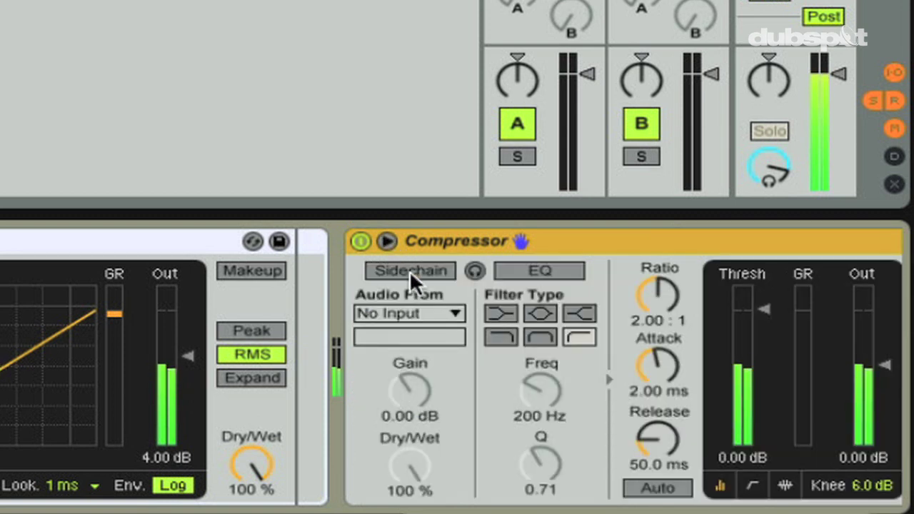
- Sidechain the Compressor from 1-Selway Synth Drums v.2, Kick | Post FX, with ratio 4.06:1
click(409, 270)
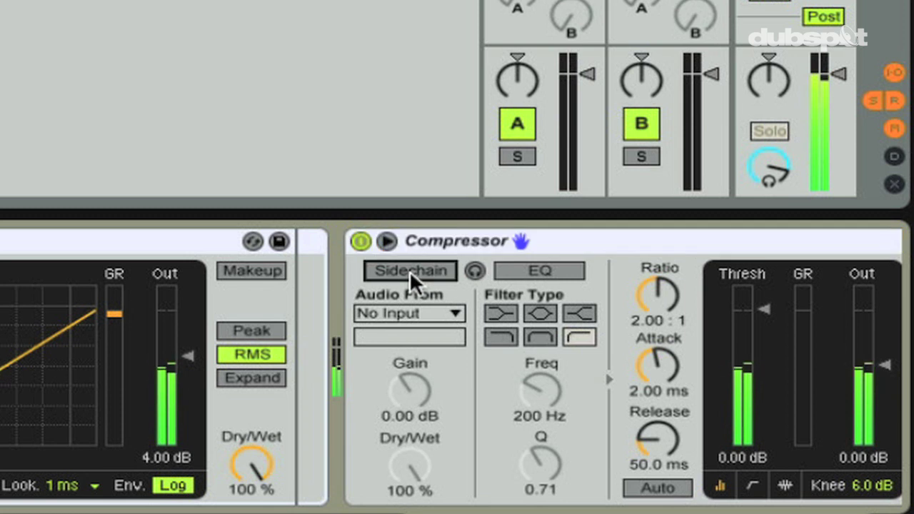
click(409, 308)
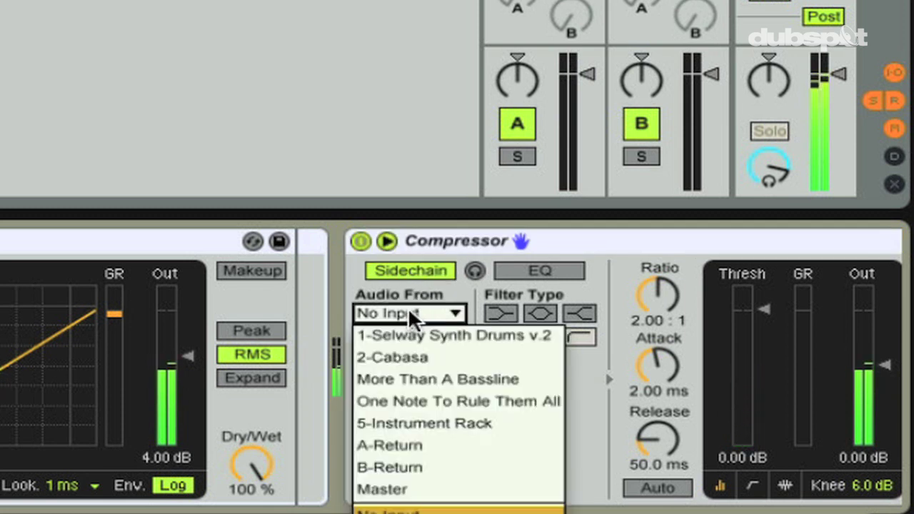
click(414, 334)
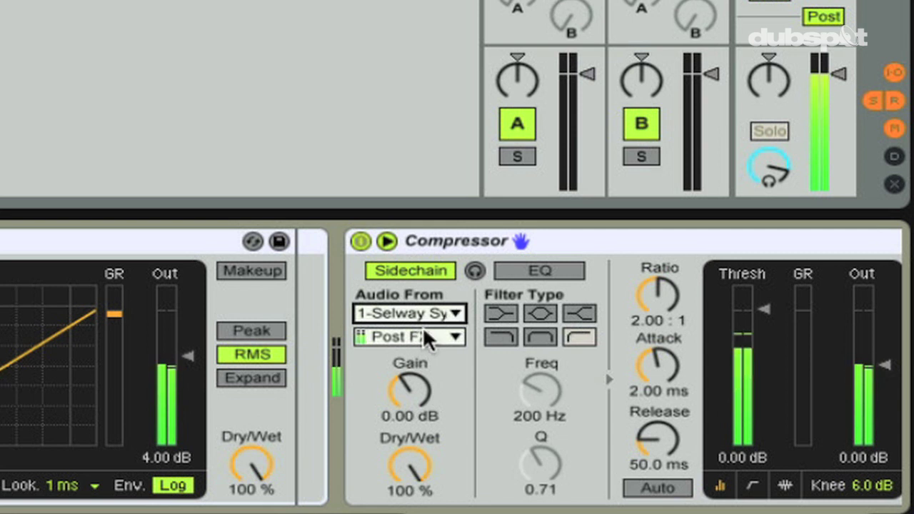
click(423, 326)
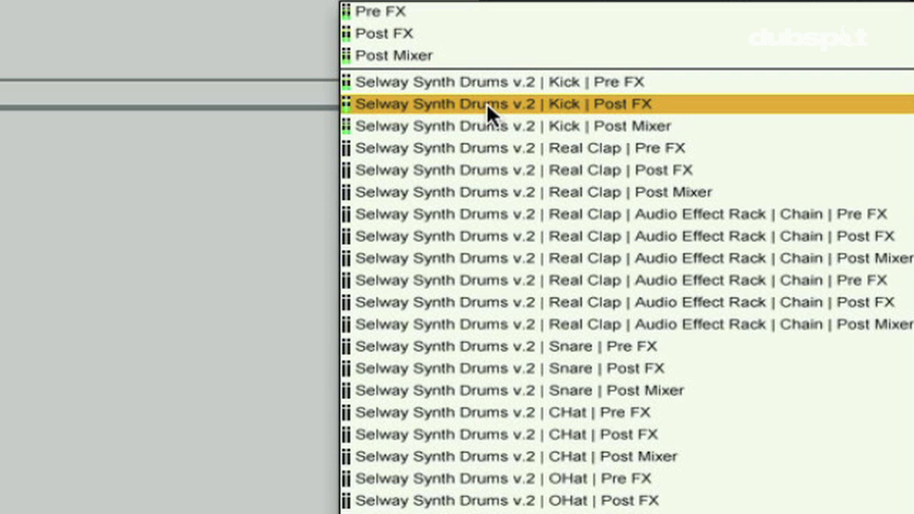
click(486, 103)
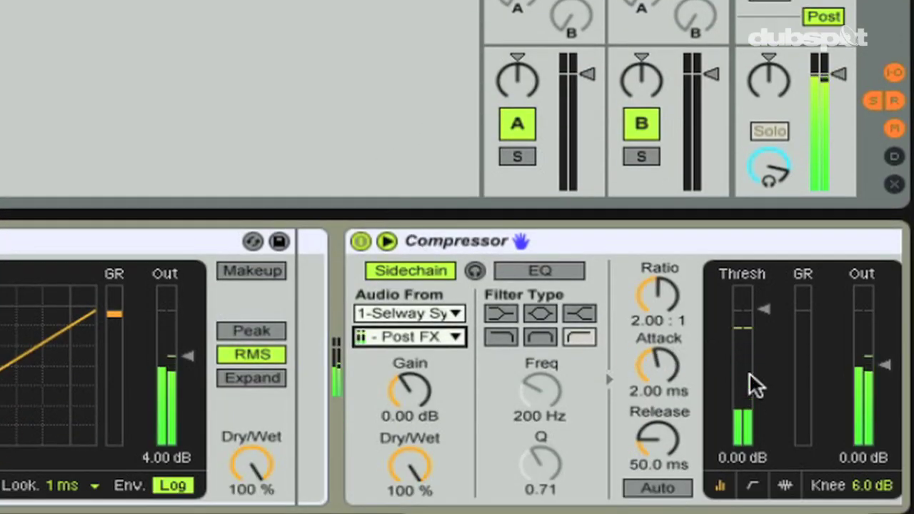
scroll(749, 372, right, 5)
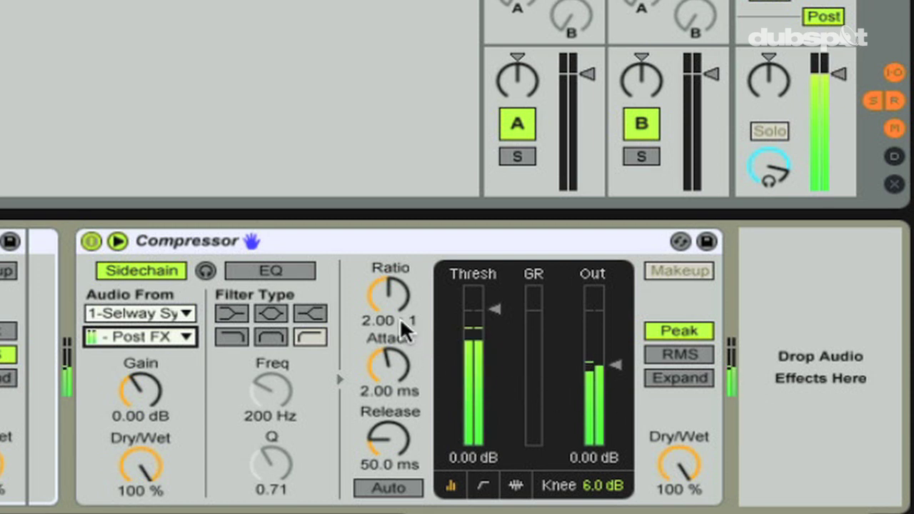
drag(400, 317, 383, 306)
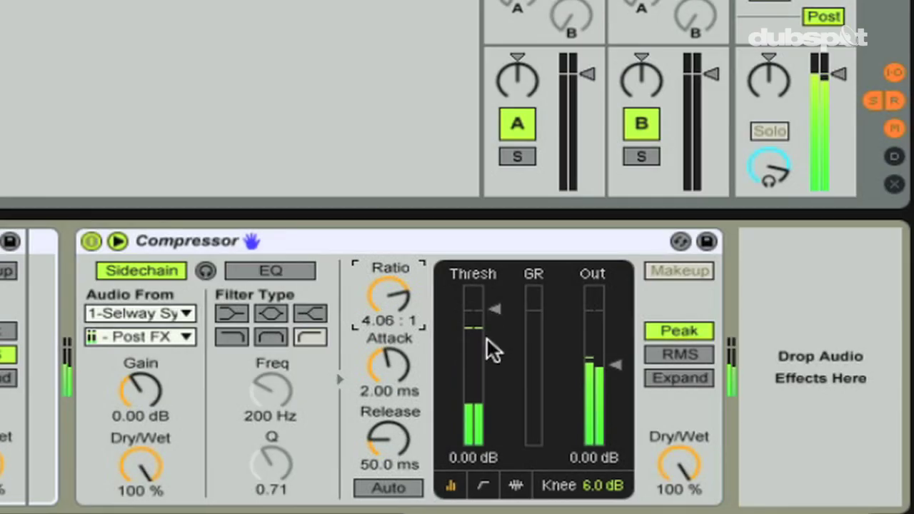
- Show the Compressor's gain-reduction activity view and lower its threshold to about -1.19 dB
click(515, 486)
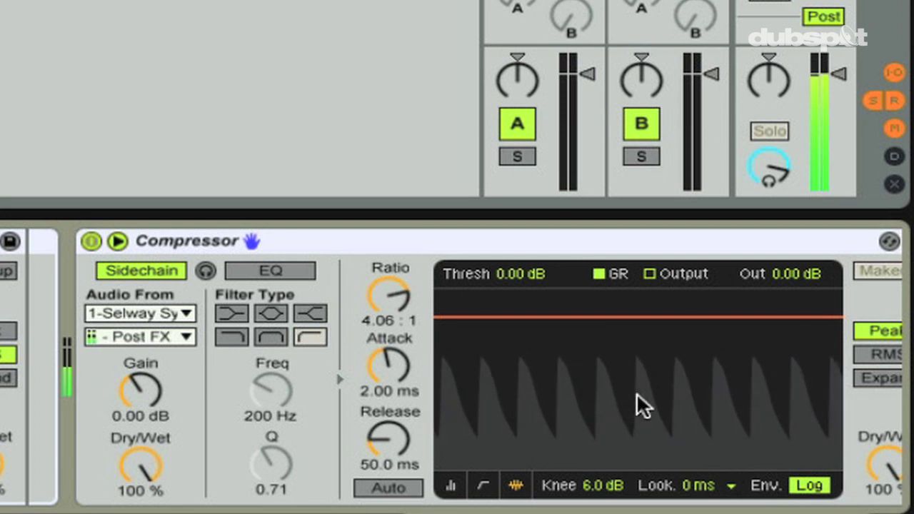
drag(528, 273, 528, 380)
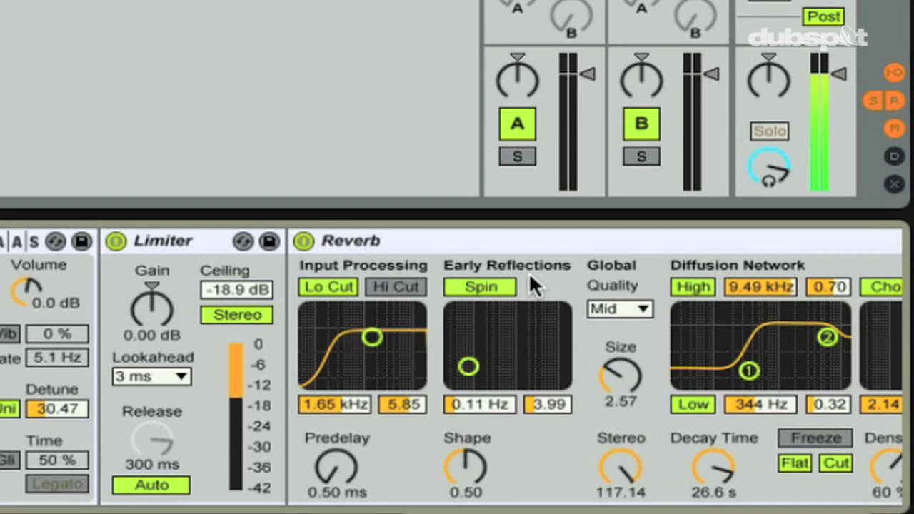
- Scroll the device chain back toward the start of the Instrument Rack track
scroll(528, 272, right, 3)
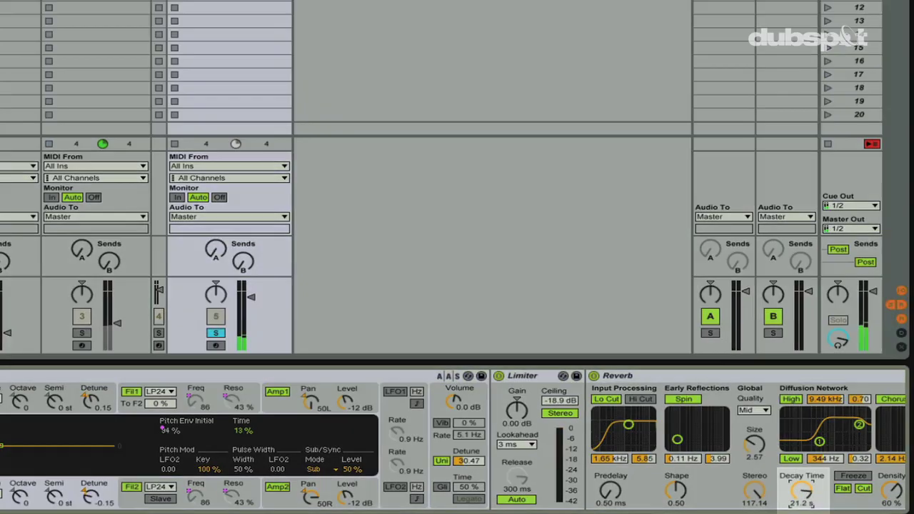
- Shorten the Reverb decay to 1.92 s and reset the pitch env initial macro to 0%
drag(801, 490, 801, 504)
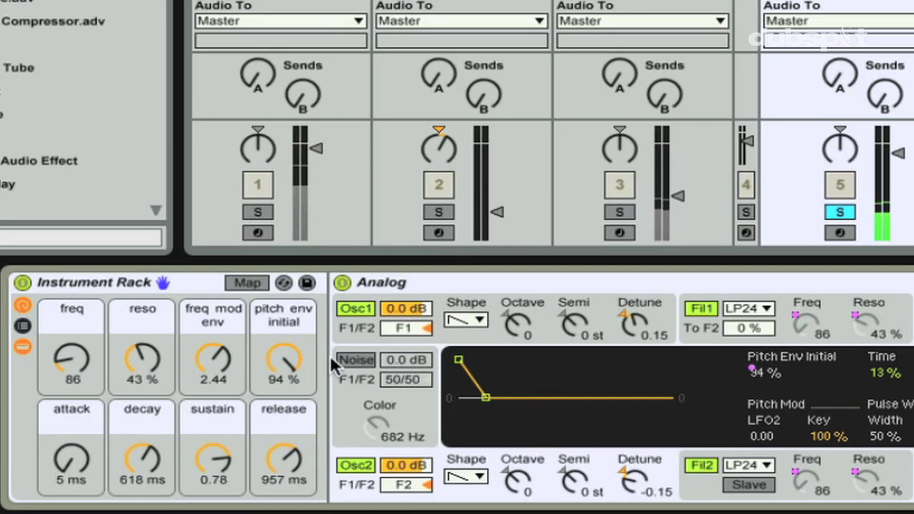
click(283, 370)
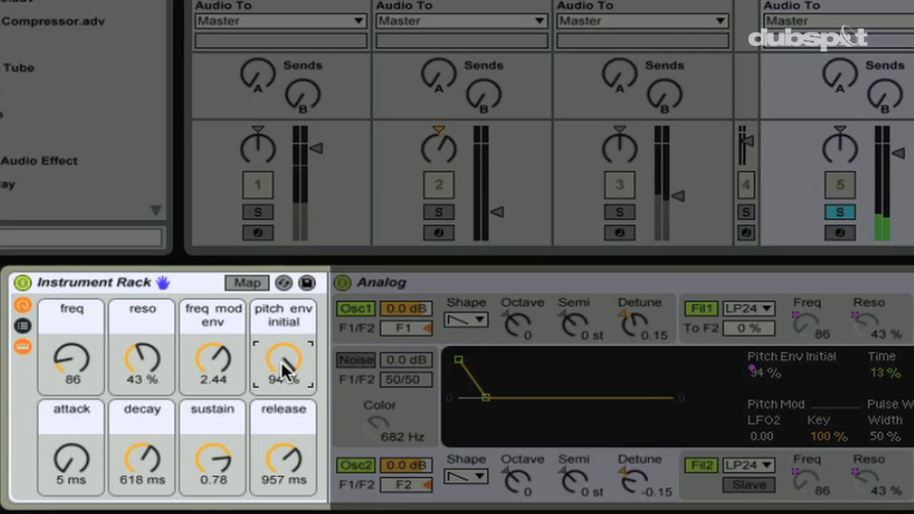
key(Delete)
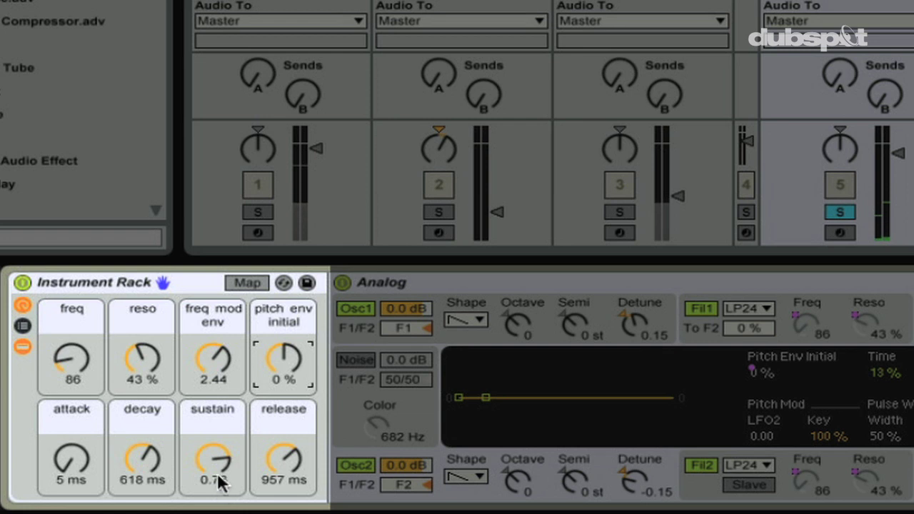
- Lower the sustain macro, shorten the release macro to 512 ms, and unsolo track 5
drag(221, 455, 222, 478)
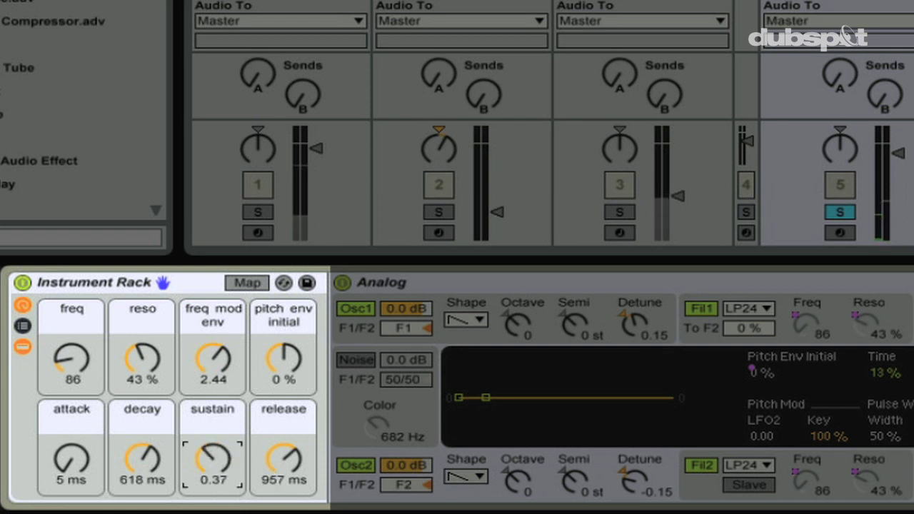
drag(279, 468, 278, 489)
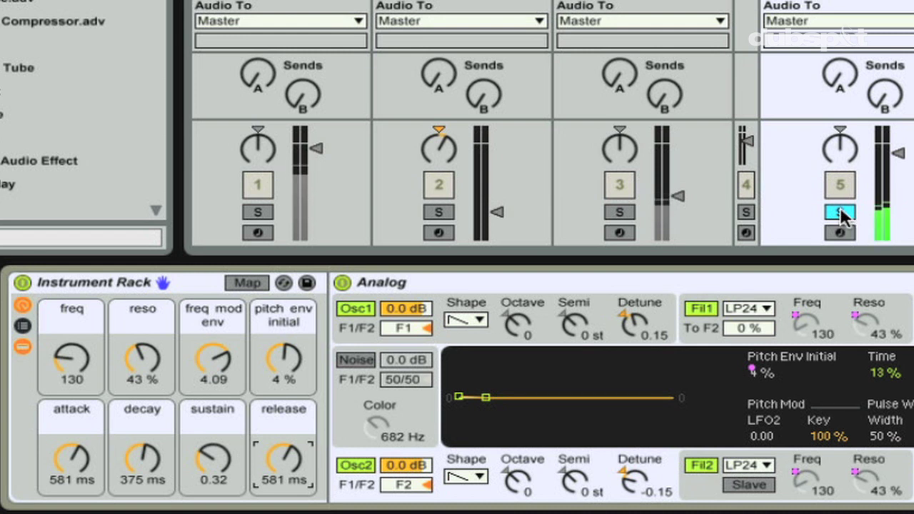
click(840, 206)
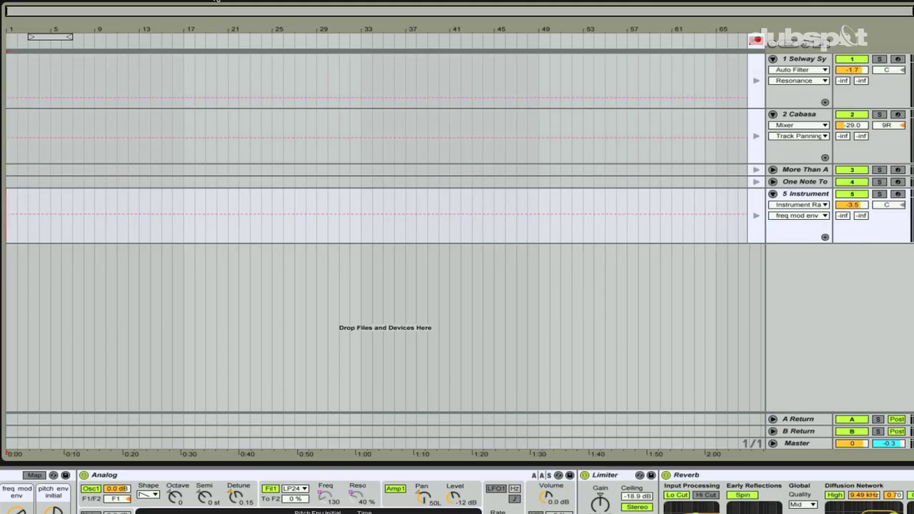
- Start Arrangement recording with F9 so the rack's macro moves are captured as automation
key(F9)
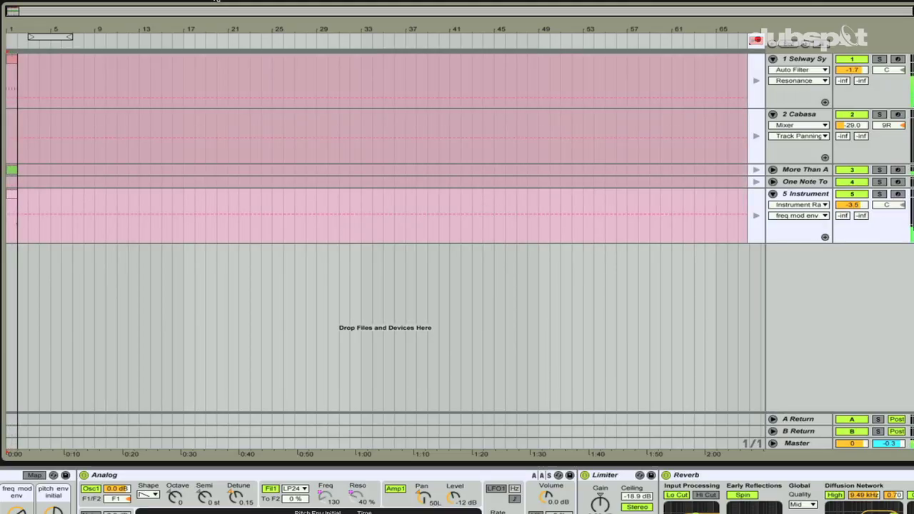